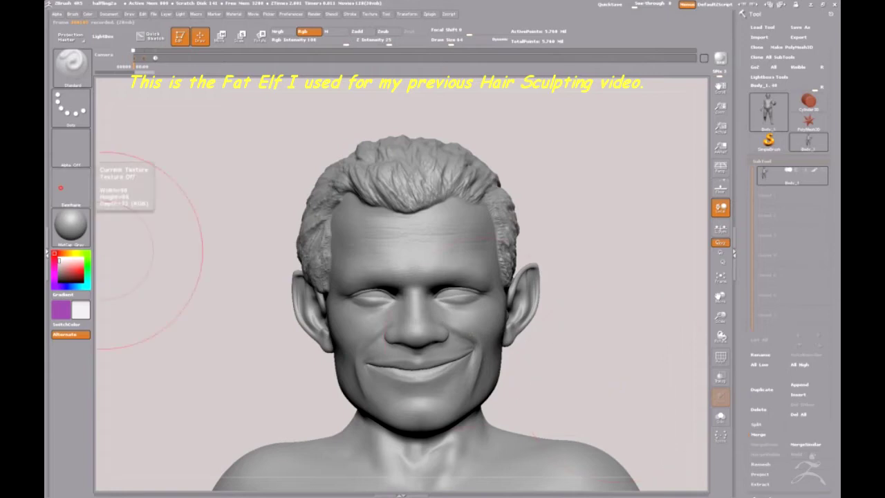
Pick the face photo texture and dock the Texture palette into the right tray.
click(71, 185)
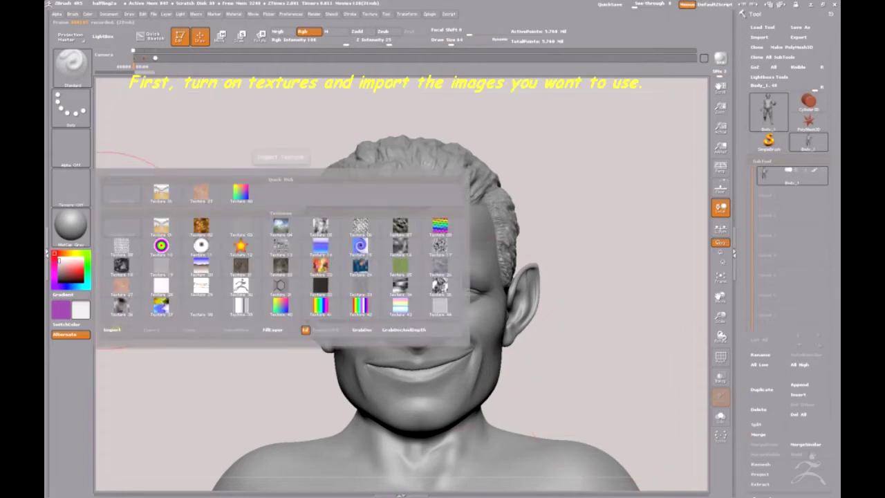
click(369, 14)
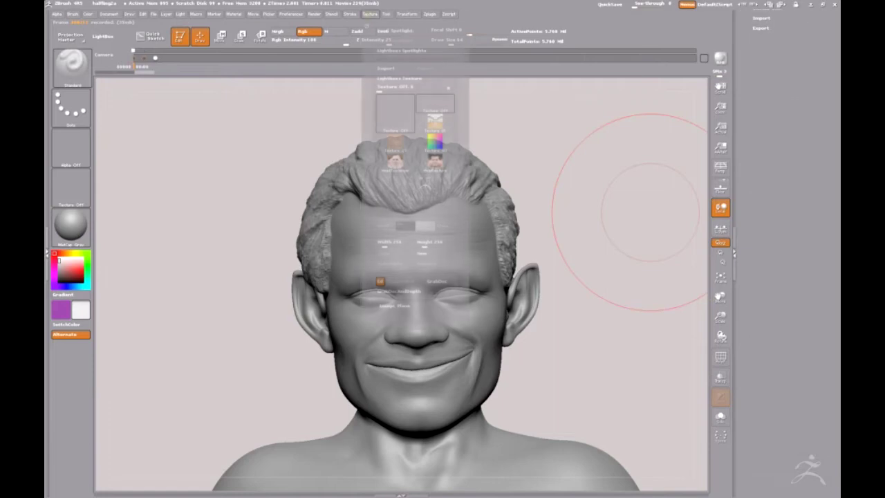
drag(365, 19, 760, 38)
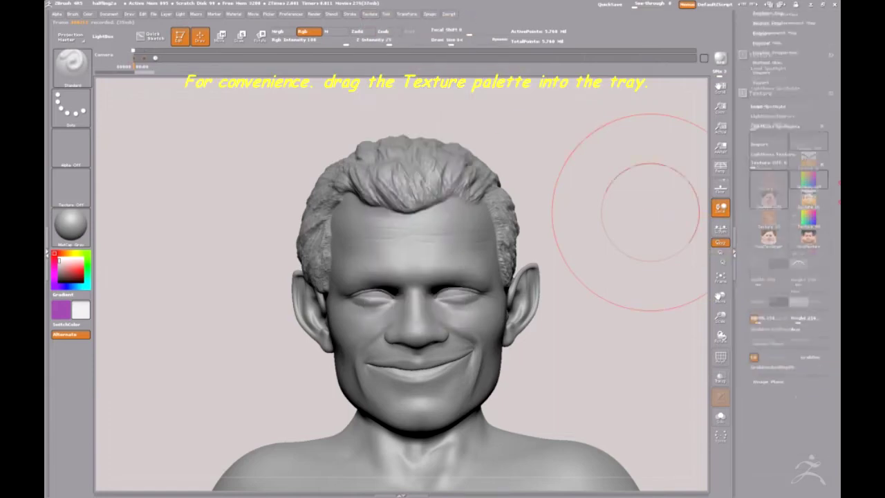
Place the face photo in Spotlight and move it down over the head, fine-tuning around the left eye.
click(759, 408)
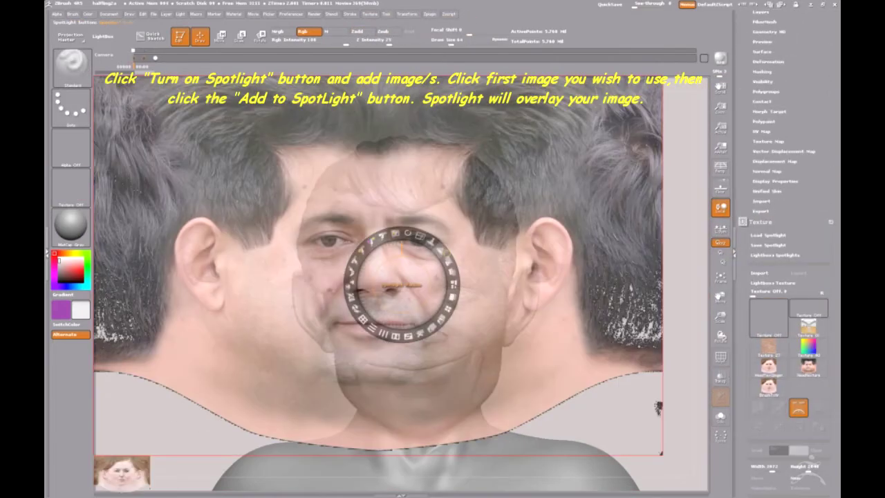
mouse_move(624, 389)
mouse_down()
mouse_move(657, 445)
mouse_move(649, 378)
mouse_move(654, 415)
mouse_move(696, 457)
mouse_up()
click(652, 412)
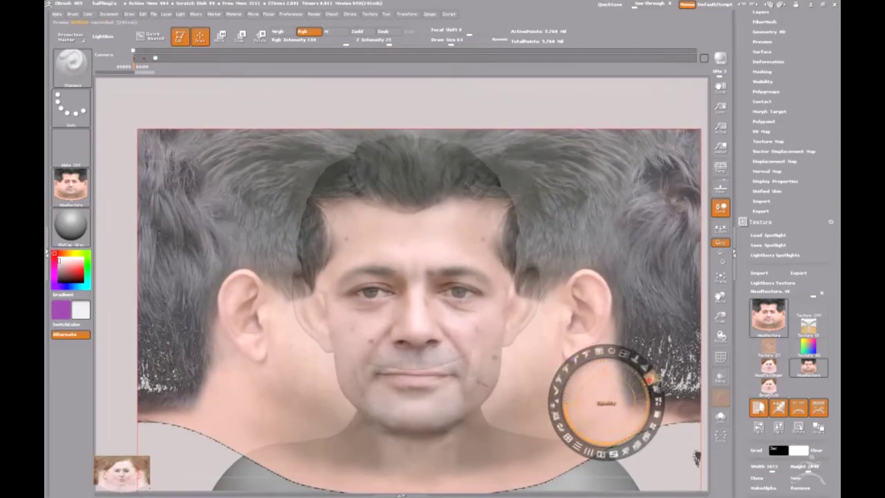
drag(696, 457, 697, 460)
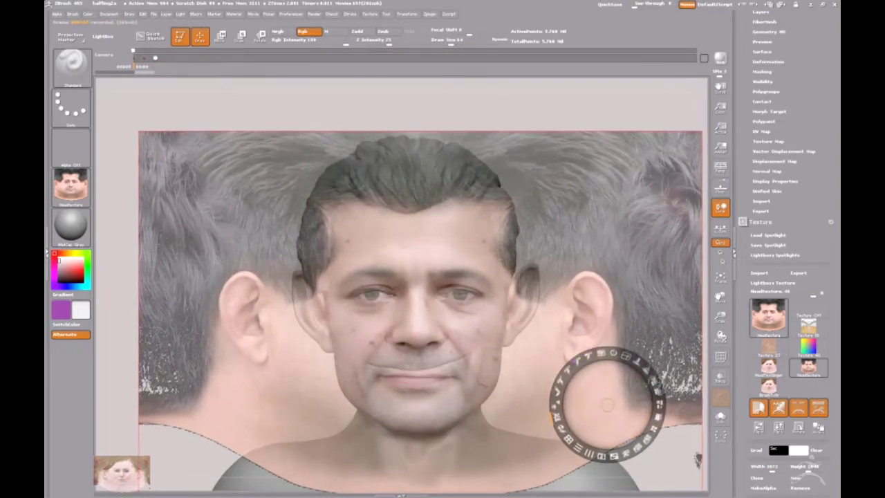
drag(377, 285, 373, 296)
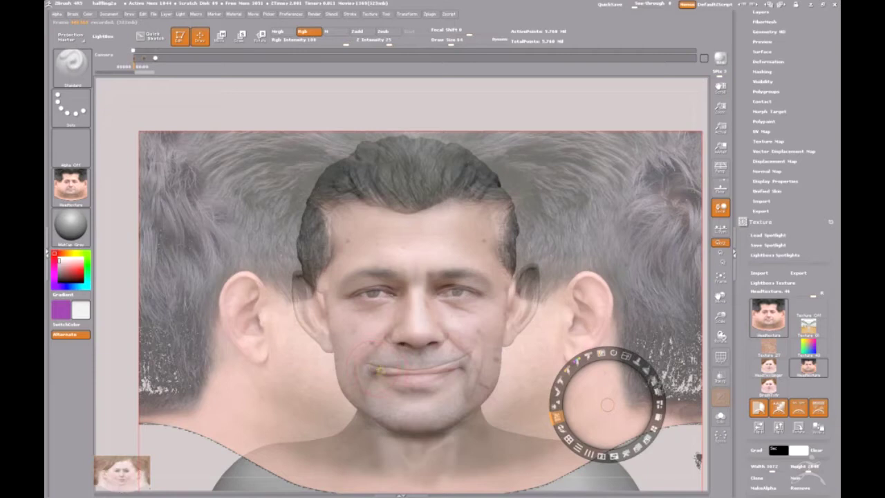
Project the photo onto the mouth line, both mouth corners, the nose and the left cheek.
drag(378, 374, 392, 370)
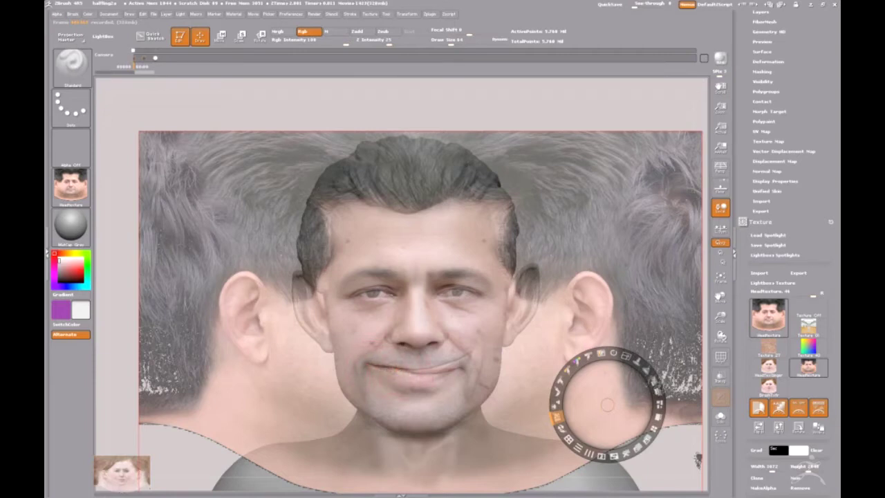
drag(394, 370, 444, 370)
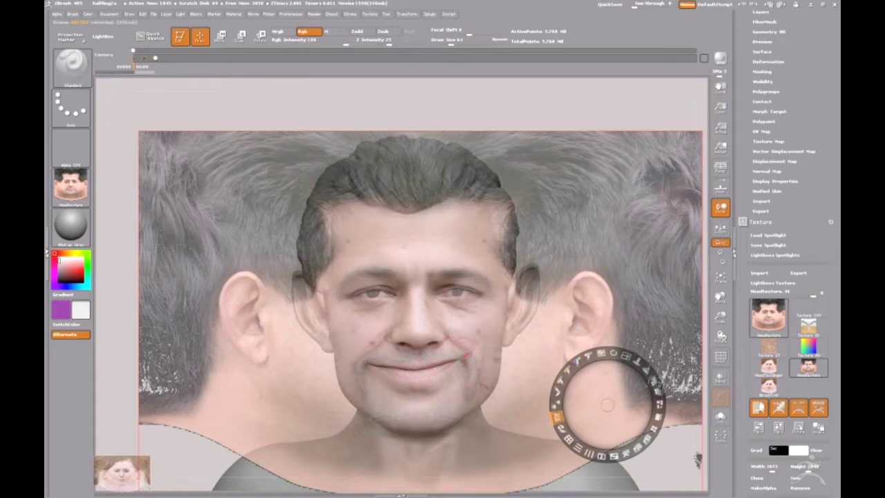
drag(478, 354, 446, 373)
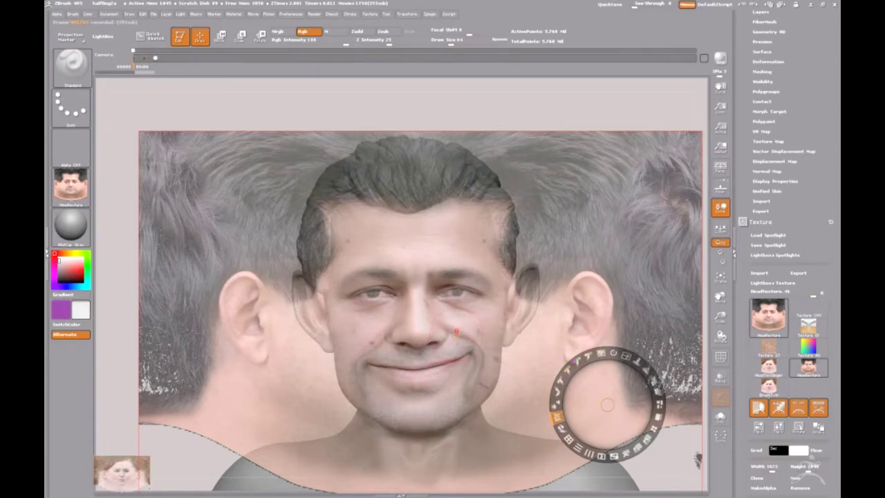
click(371, 343)
click(359, 343)
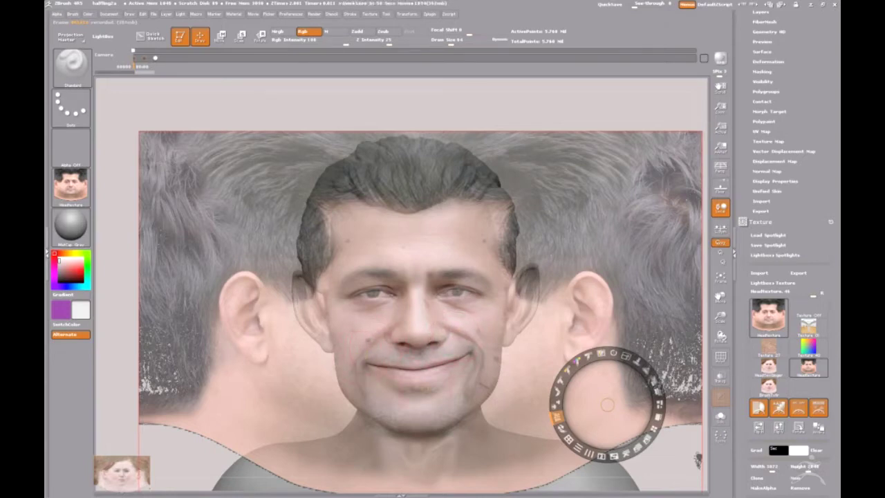
drag(392, 334, 389, 331)
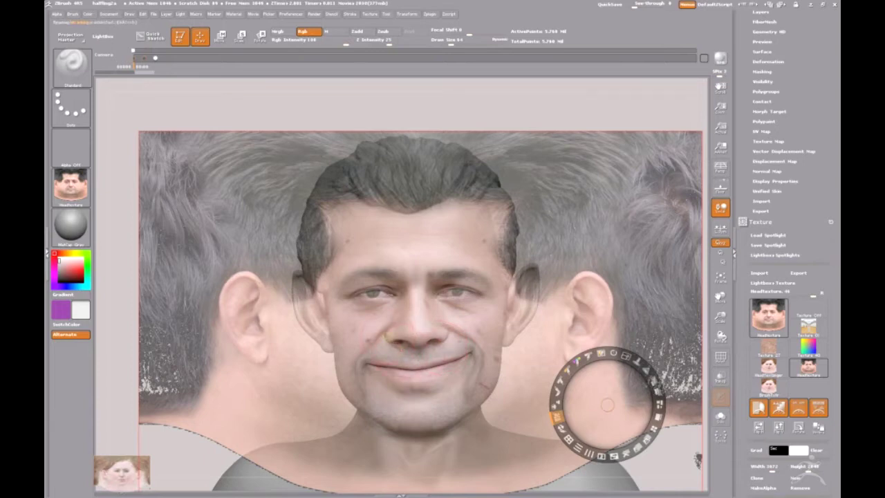
Shift and rescale the photo slightly, fade the overlay, and paint around the right eye.
drag(386, 336, 458, 296)
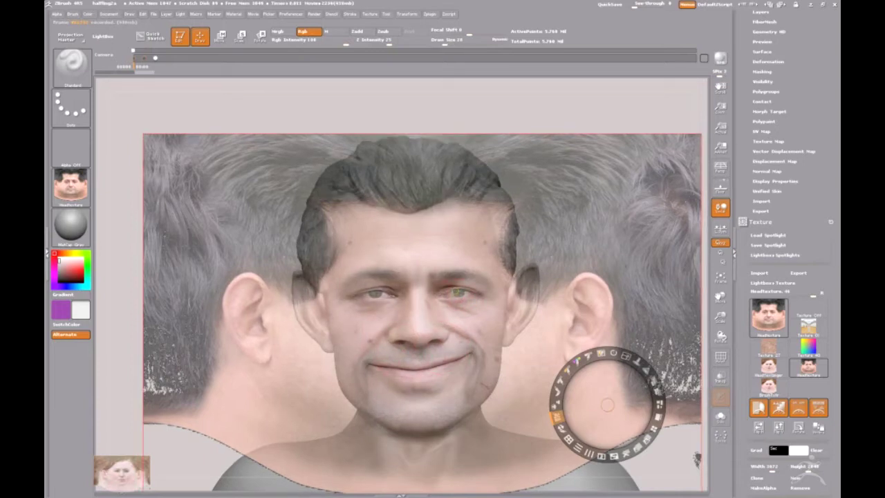
drag(557, 417, 608, 374)
drag(556, 415, 555, 420)
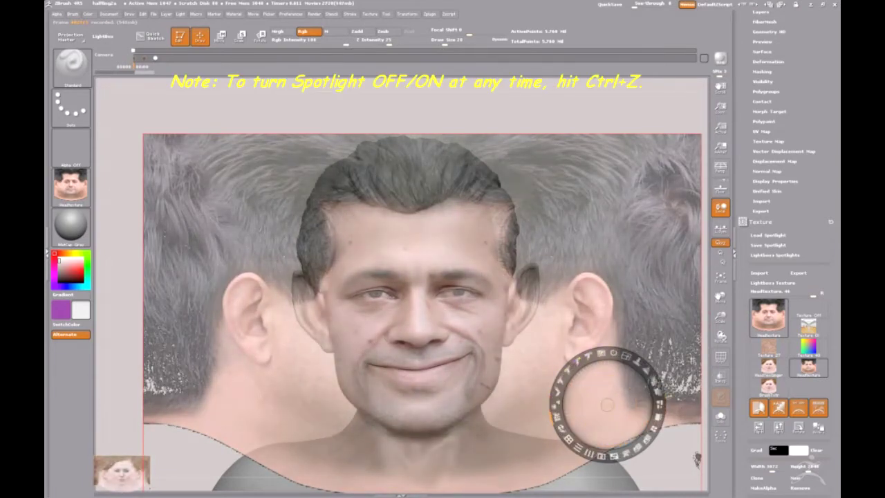
Restore the photo overlay, set the Spotlight radius for a paint preview, then hide the overlay.
key(ctrl+z)
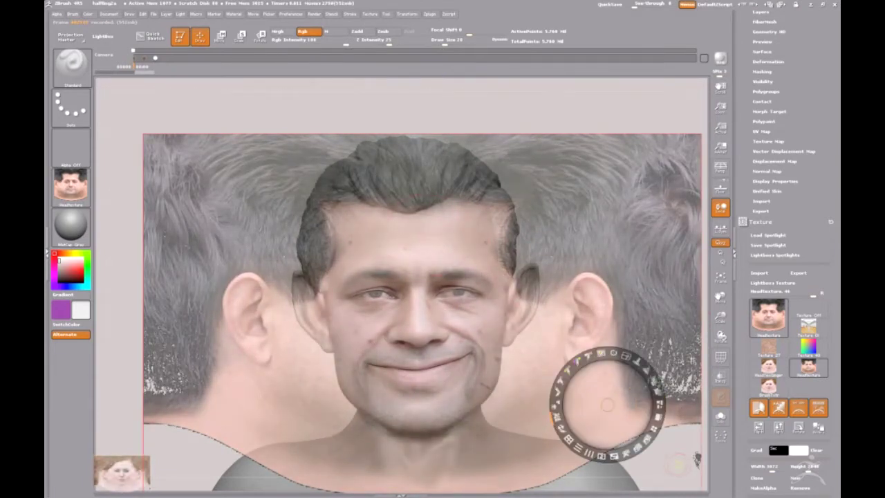
mouse_move(648, 372)
mouse_down()
mouse_move(608, 404)
mouse_move(614, 242)
mouse_up()
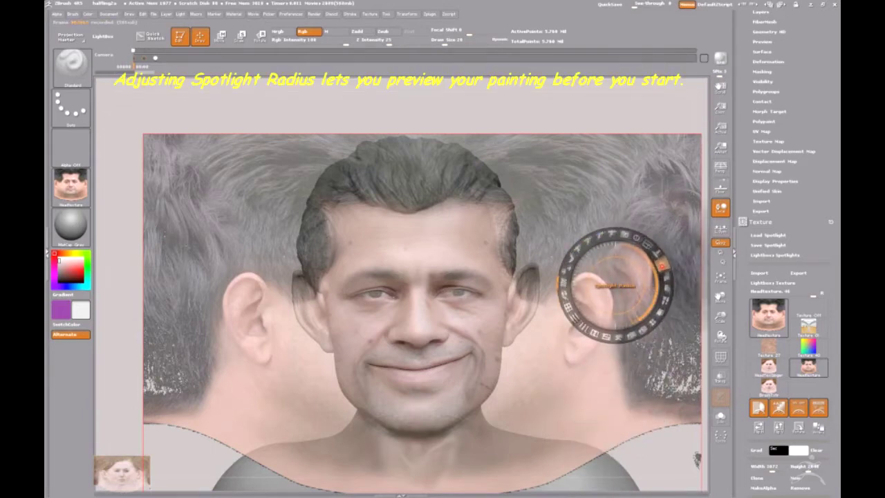
key(shift+z)
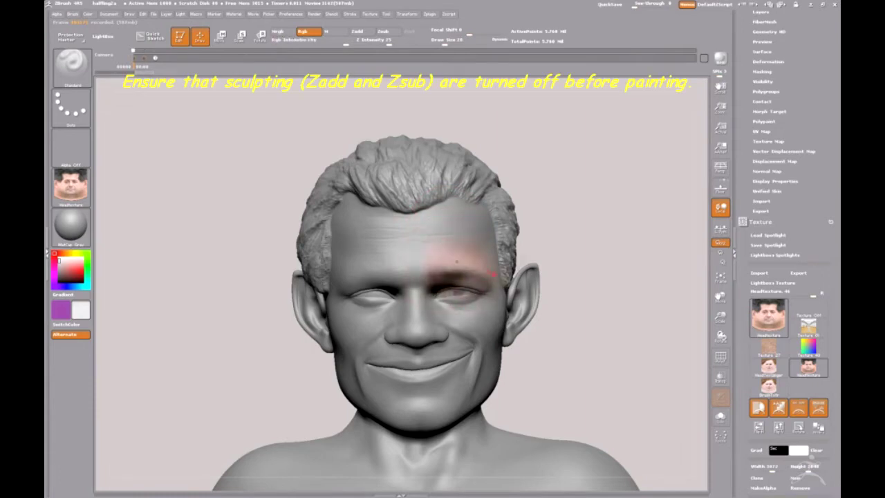
Project photo skin onto the brow, forehead, cheeks, chin and right ear, then show the overlay again.
mouse_move(446, 267)
mouse_down()
mouse_move(341, 269)
mouse_move(388, 229)
mouse_move(372, 311)
mouse_move(499, 343)
mouse_move(460, 374)
mouse_move(353, 346)
mouse_move(356, 408)
mouse_move(451, 420)
mouse_move(487, 388)
mouse_move(428, 345)
mouse_move(496, 345)
mouse_move(439, 374)
mouse_move(376, 360)
mouse_move(484, 339)
mouse_up()
mouse_move(412, 294)
mouse_down()
mouse_move(339, 304)
mouse_move(345, 373)
mouse_move(428, 415)
mouse_move(488, 335)
mouse_move(479, 218)
mouse_move(463, 181)
mouse_move(359, 200)
mouse_move(327, 267)
mouse_up()
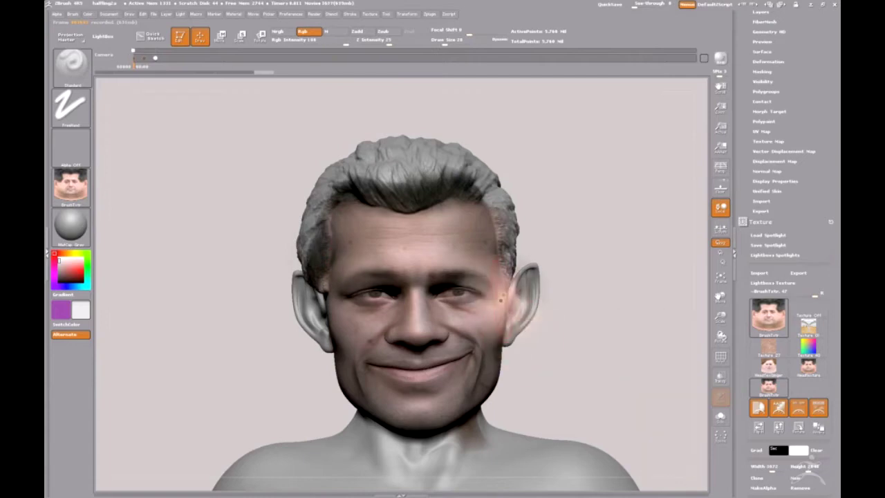
mouse_move(519, 275)
mouse_down()
mouse_move(511, 294)
mouse_move(318, 297)
mouse_move(345, 309)
mouse_up()
key(z)
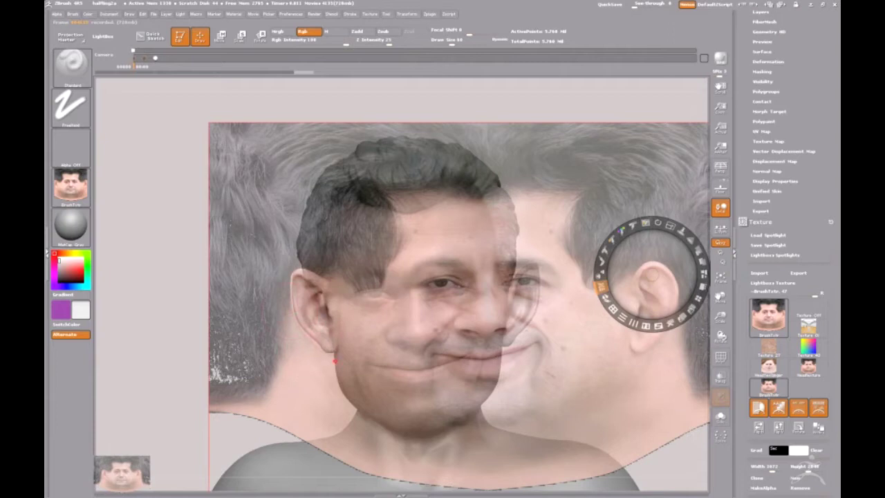
Paint the front of the left ear from the photo with the overlay hidden.
key(z)
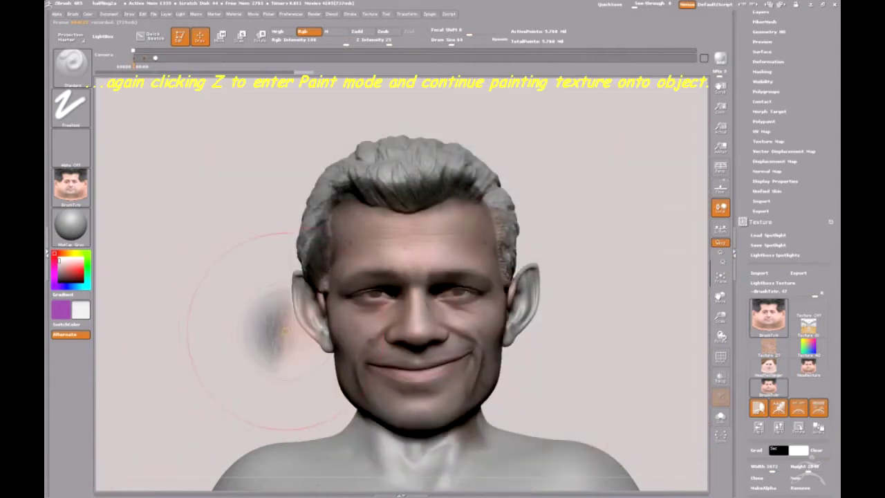
mouse_move(299, 290)
mouse_down()
mouse_move(308, 284)
mouse_move(301, 299)
mouse_up()
key(z)
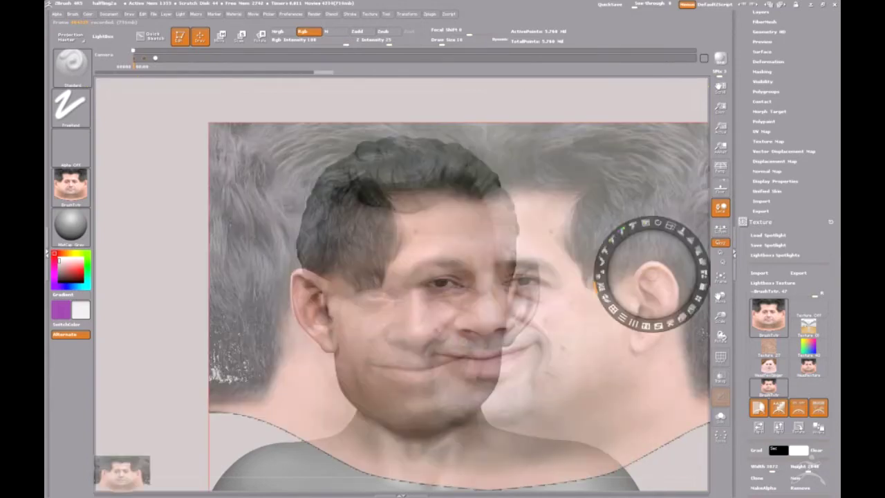
Slide the photo left so its side view covers the ear, toggling the overlay to paint.
drag(661, 253, 531, 251)
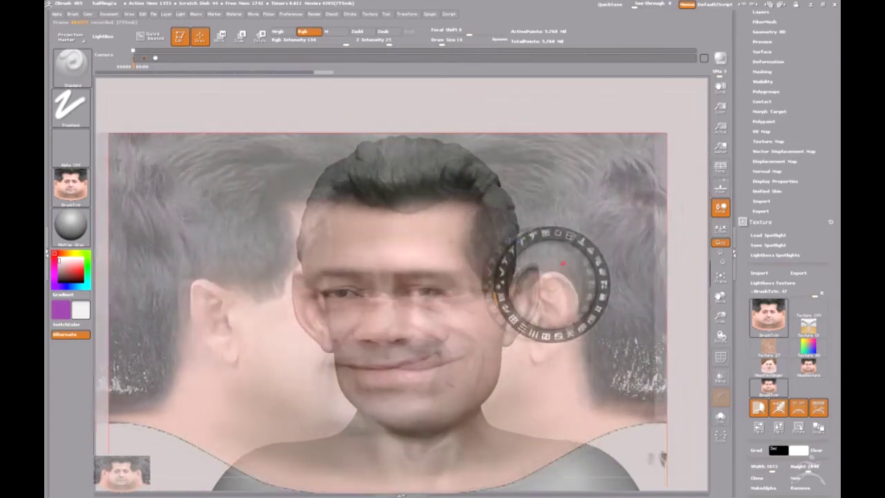
mouse_move(531, 251)
mouse_down()
mouse_move(649, 382)
mouse_move(646, 420)
mouse_up()
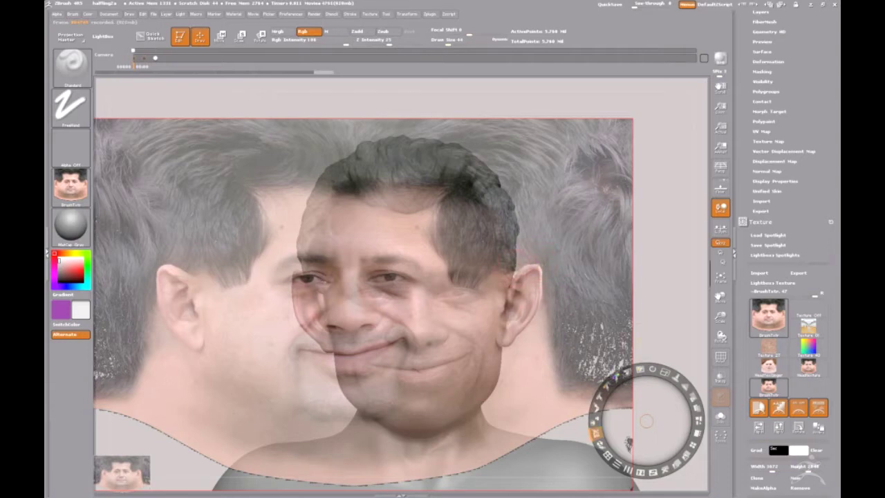
key(z)
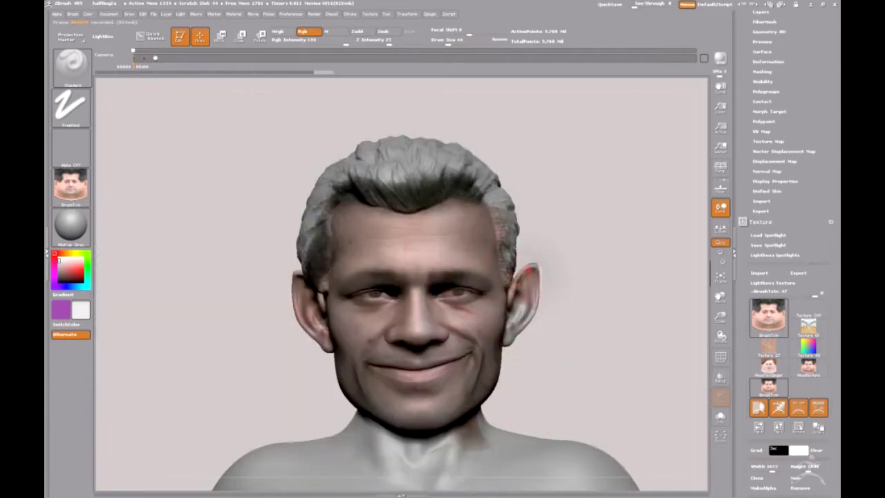
key(z)
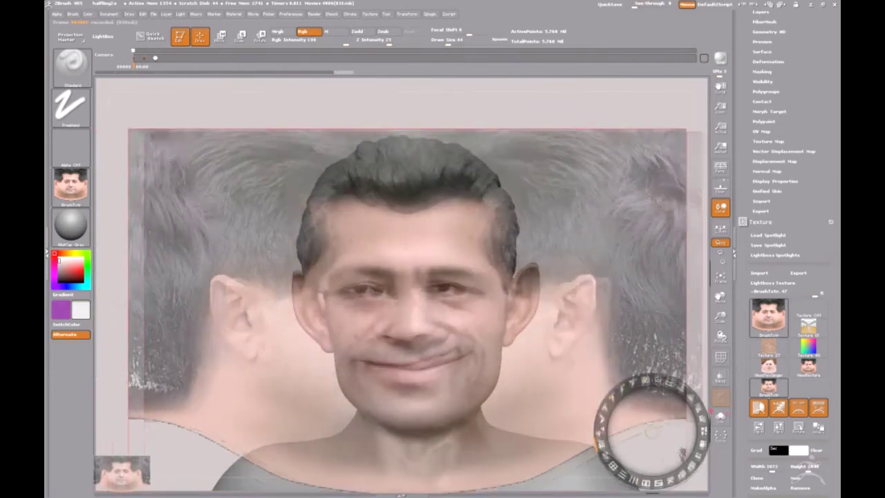
key(z)
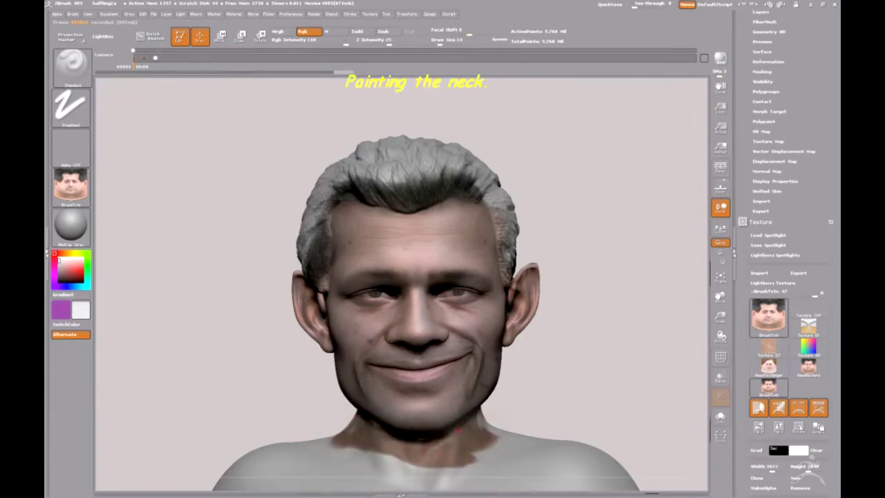
Paint skin across the lower neck, chest and under the chin, then restore the photo overlay.
drag(471, 449, 345, 457)
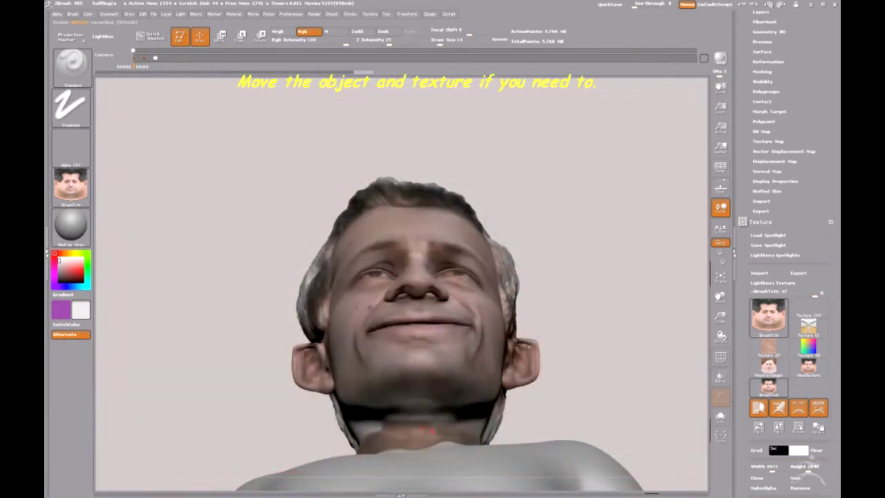
mouse_move(408, 401)
mouse_down()
mouse_move(352, 418)
mouse_move(477, 432)
mouse_move(376, 428)
mouse_up()
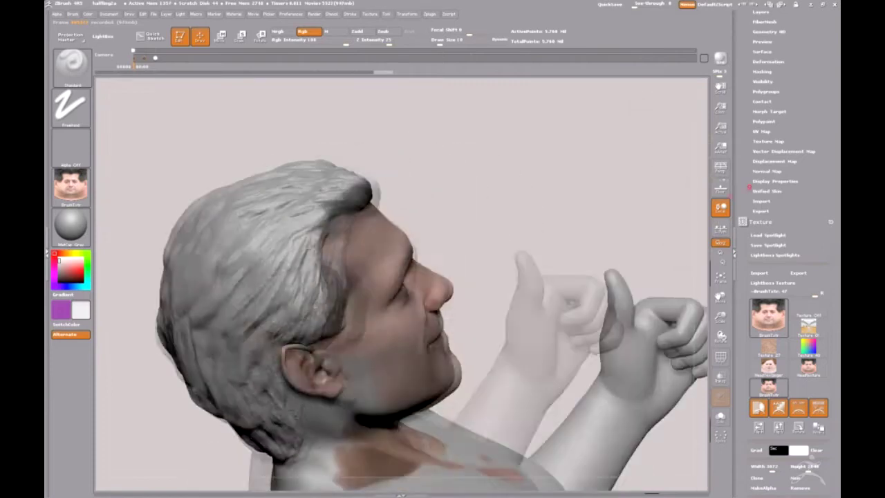
key(shift+z)
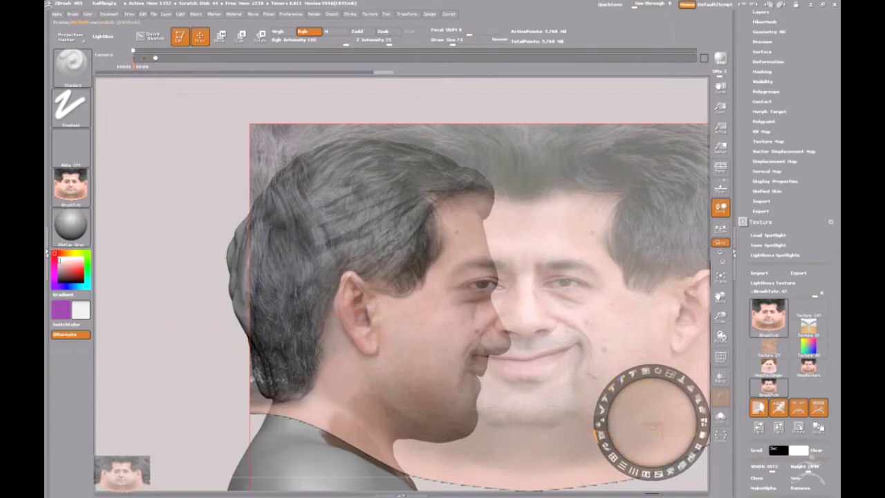
Repaint the ear and cheek grey, orbit to the head's other side, and slide the photo over it.
key(z)
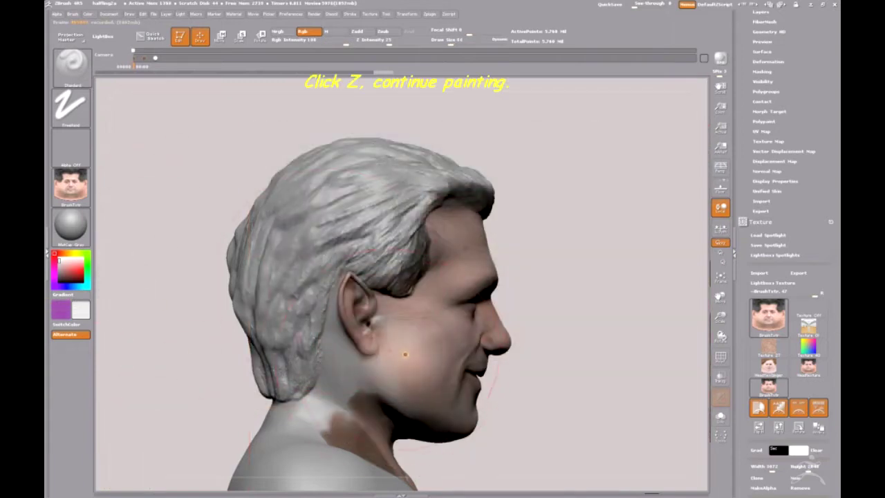
mouse_move(366, 304)
mouse_down()
mouse_move(391, 351)
mouse_move(324, 421)
mouse_up()
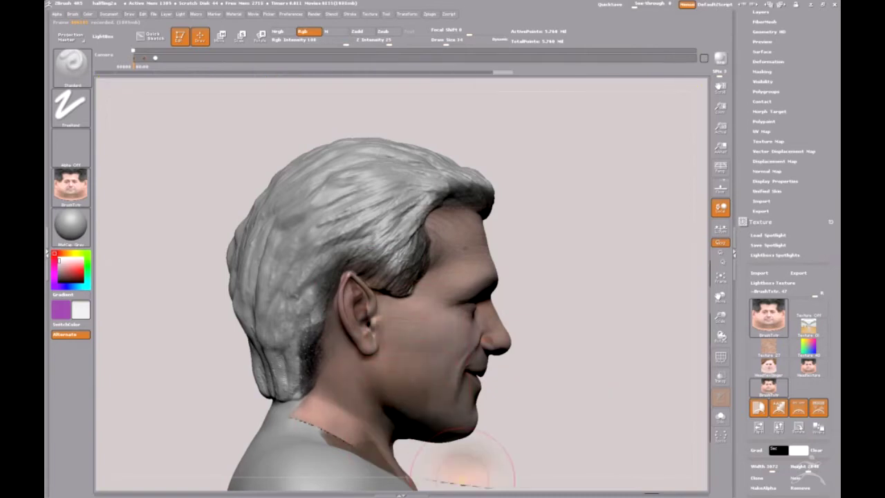
key(shift+z)
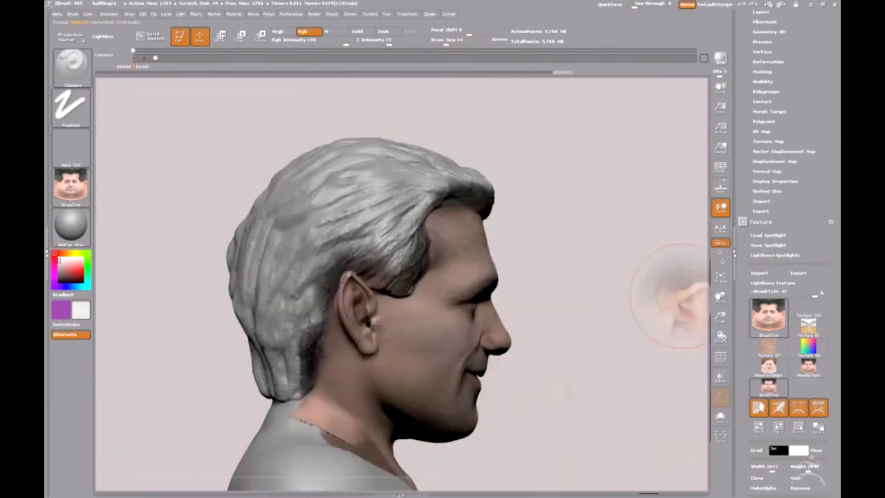
drag(664, 97, 555, 128)
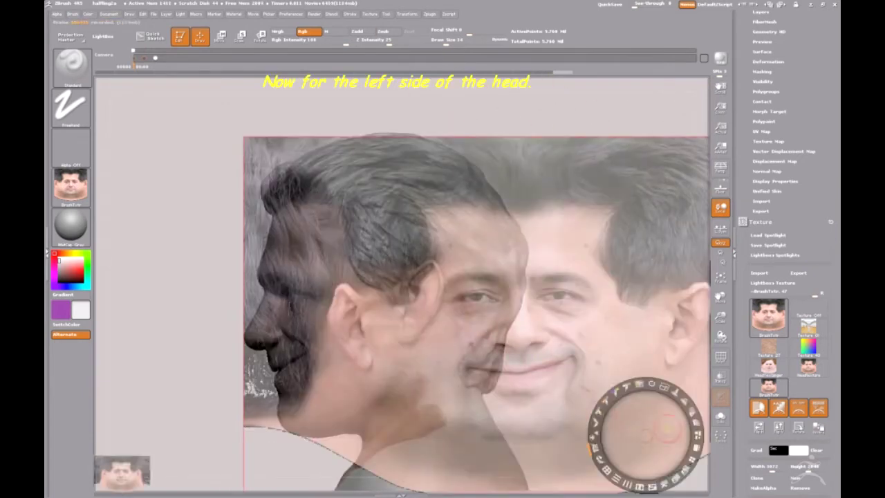
drag(664, 430, 402, 406)
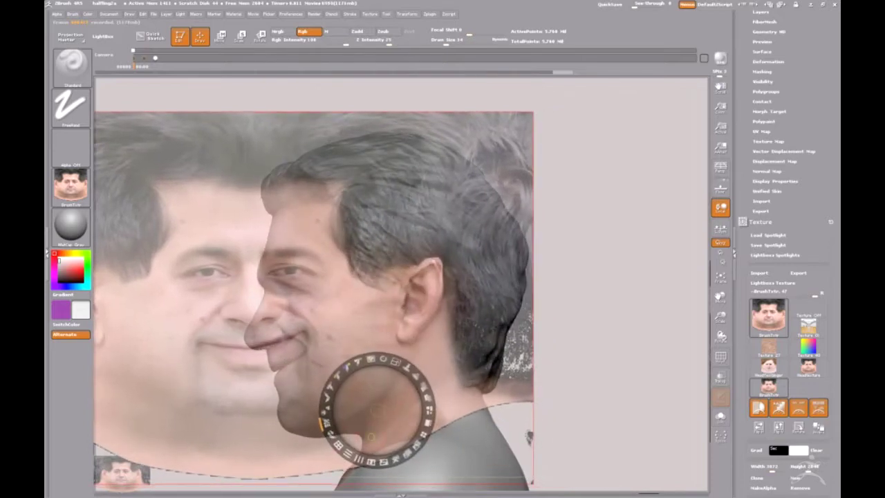
Reposition the photo and project its skin texture onto the cheek, ear and neck.
drag(379, 411, 620, 387)
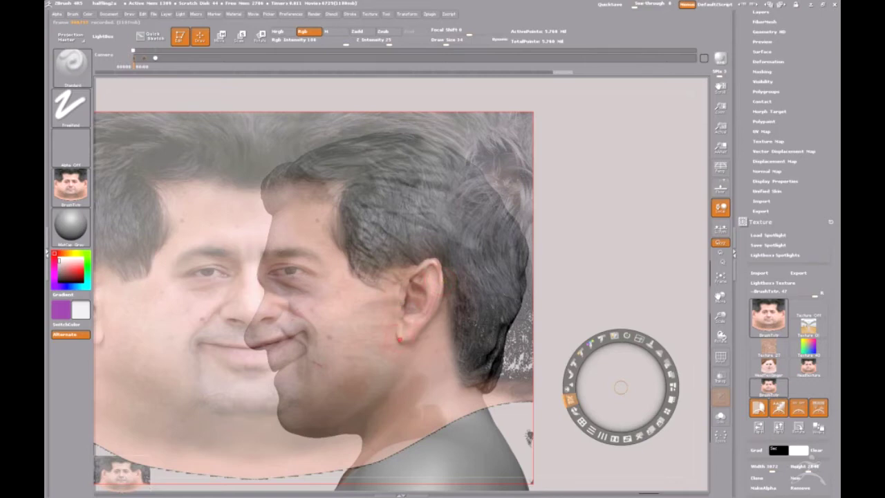
key(shift+z)
mouse_move(418, 363)
mouse_down()
mouse_move(420, 302)
mouse_move(411, 295)
mouse_move(396, 337)
mouse_up()
Nudge the photo into better alignment and paint skin onto the jaw and upper neck.
key(shift+z)
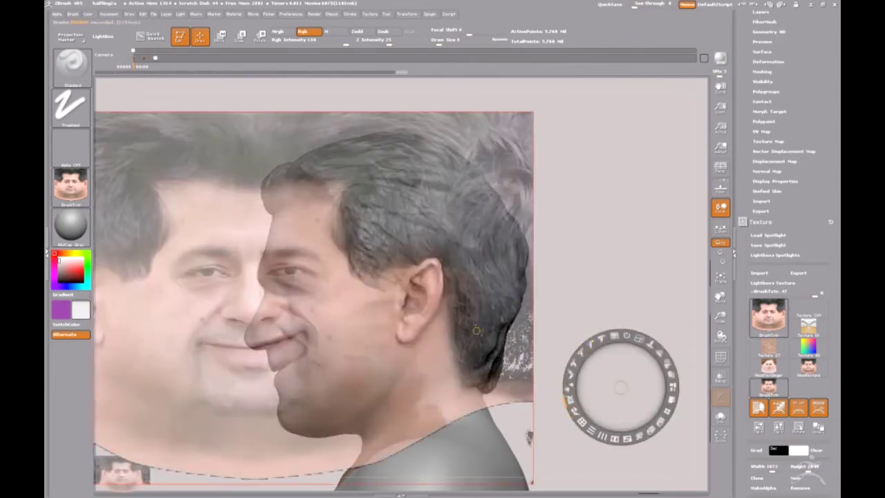
drag(621, 387, 639, 395)
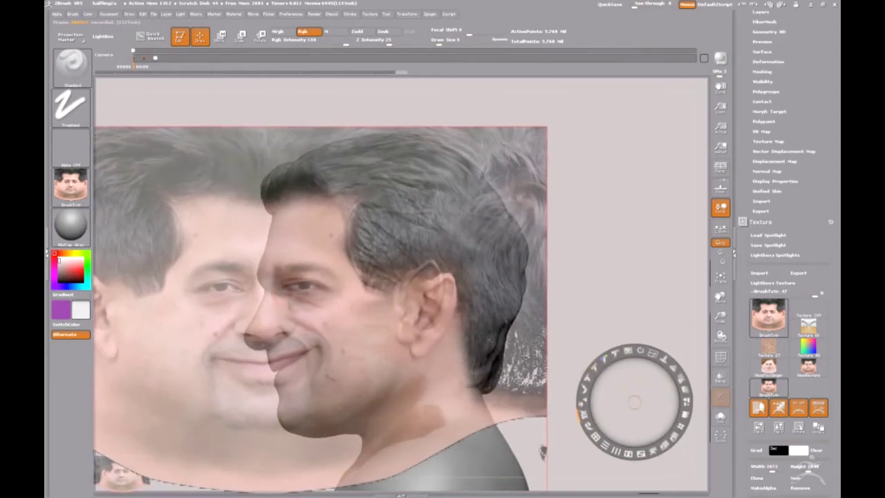
key(shift+z)
mouse_move(385, 379)
mouse_down()
mouse_move(373, 371)
mouse_move(350, 397)
mouse_move(388, 401)
mouse_move(409, 387)
mouse_move(366, 311)
mouse_up()
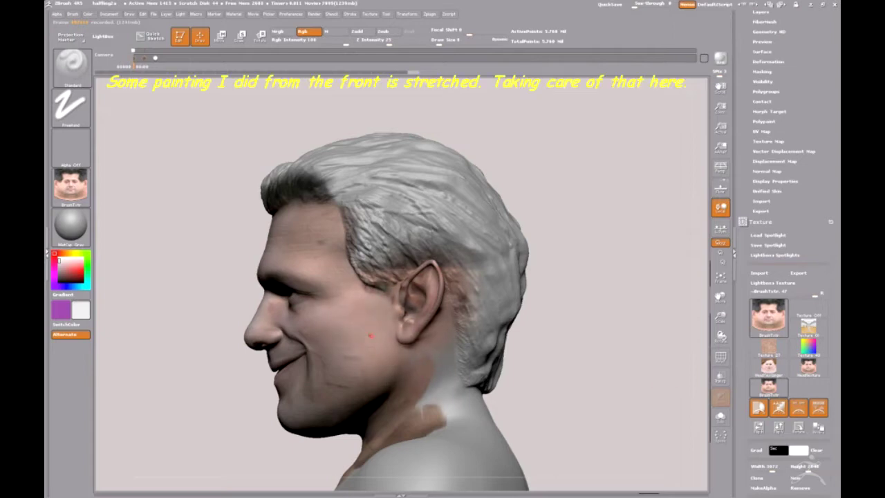
Check the photo's position, then paint skin down and along the neck below the ear.
key(shift+z)
key(shift+z)
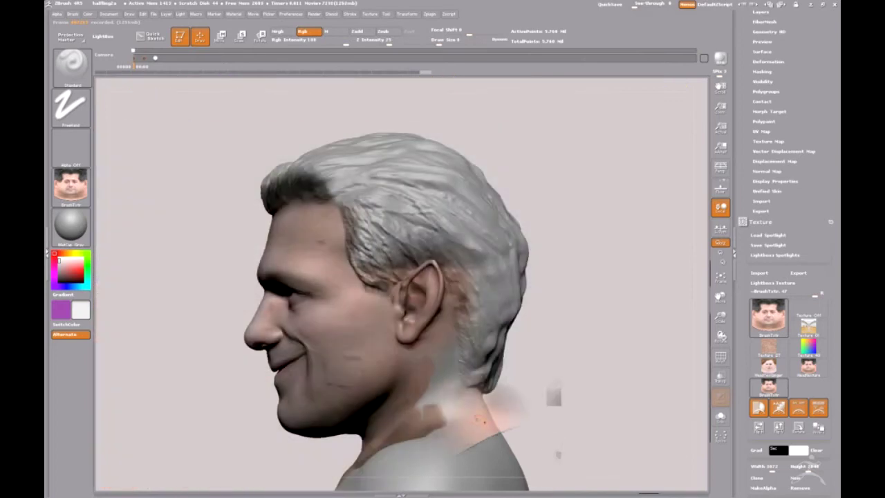
key(shift+z)
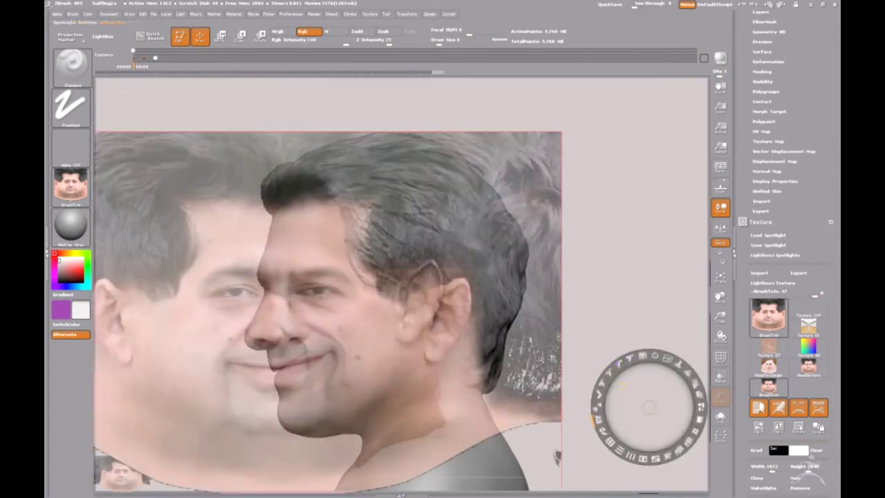
key(shift+z)
drag(445, 367, 441, 387)
drag(418, 418, 480, 405)
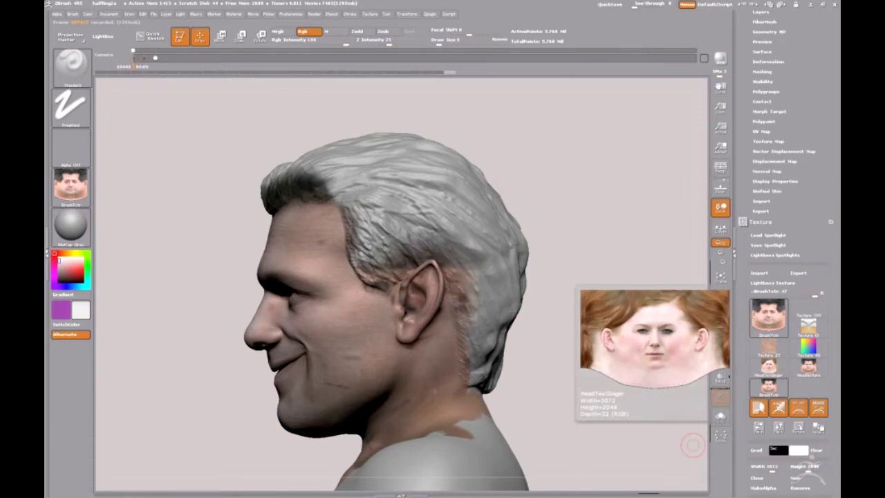
Put the HeadTexGinger photo in Spotlight and paint brown hair colour above the ear.
click(768, 366)
click(720, 354)
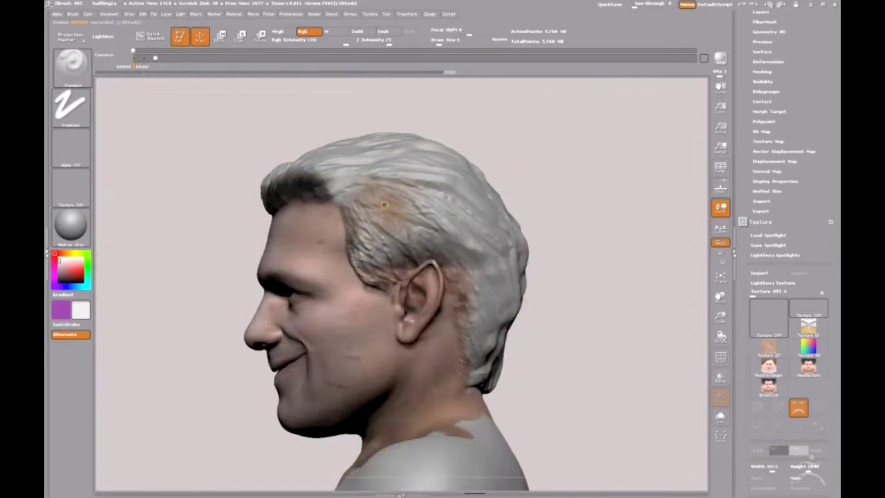
mouse_move(371, 232)
mouse_down()
mouse_move(353, 194)
mouse_move(428, 208)
mouse_move(367, 228)
mouse_up()
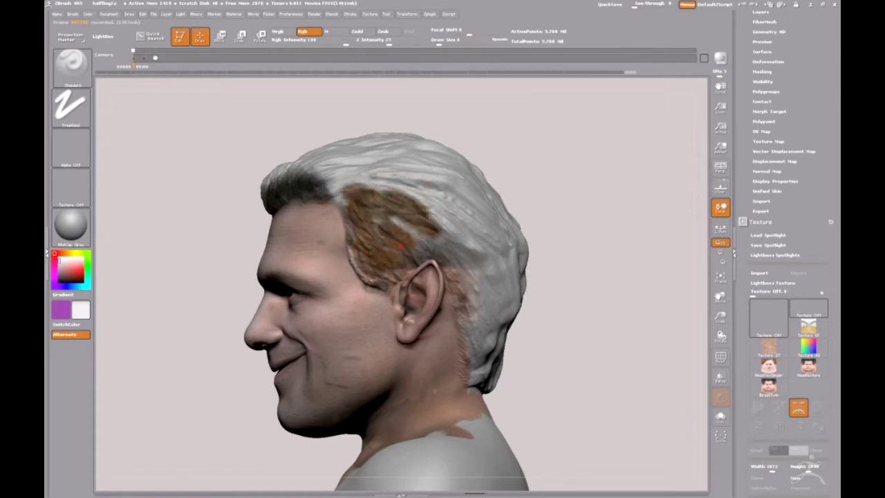
drag(401, 246, 405, 242)
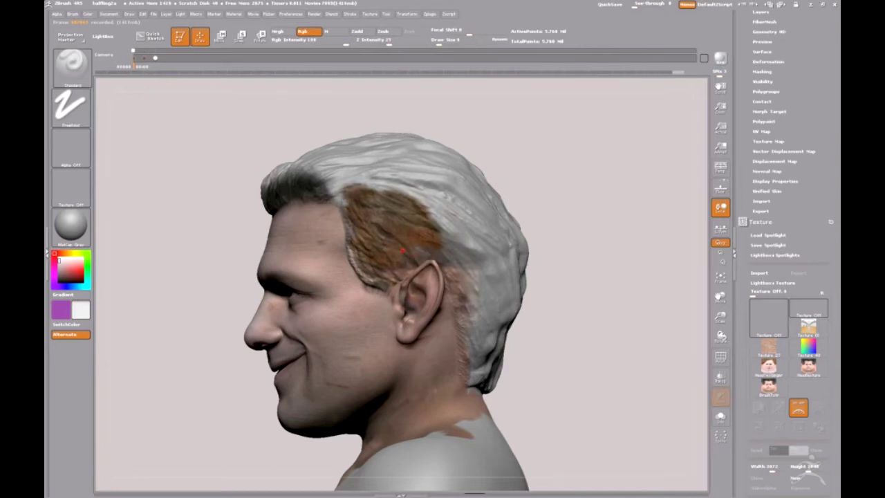
mouse_move(364, 272)
mouse_down()
mouse_move(415, 207)
mouse_move(332, 208)
mouse_move(355, 254)
mouse_up()
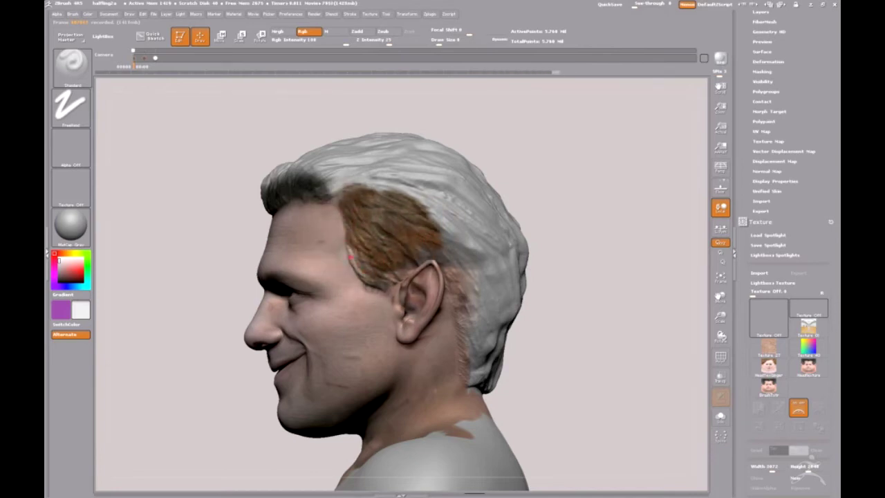
Extend the ginger photo hair down toward the ear, up into the grey, behind the ear and over the top.
key(shift+z)
key(shift+z)
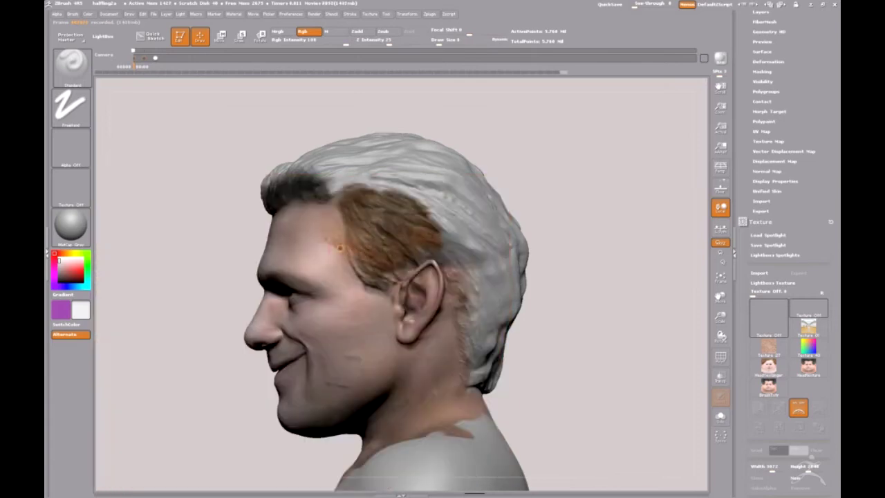
drag(353, 257, 381, 288)
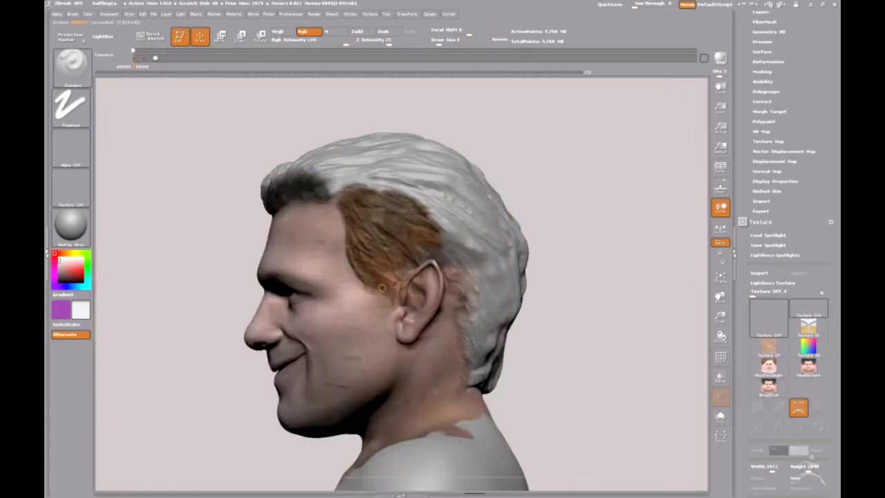
mouse_move(468, 233)
mouse_down()
mouse_move(437, 188)
mouse_move(412, 239)
mouse_move(476, 264)
mouse_move(462, 295)
mouse_move(480, 387)
mouse_move(457, 297)
mouse_up()
mouse_move(474, 363)
mouse_down()
mouse_move(473, 276)
mouse_move(477, 298)
mouse_move(484, 277)
mouse_up()
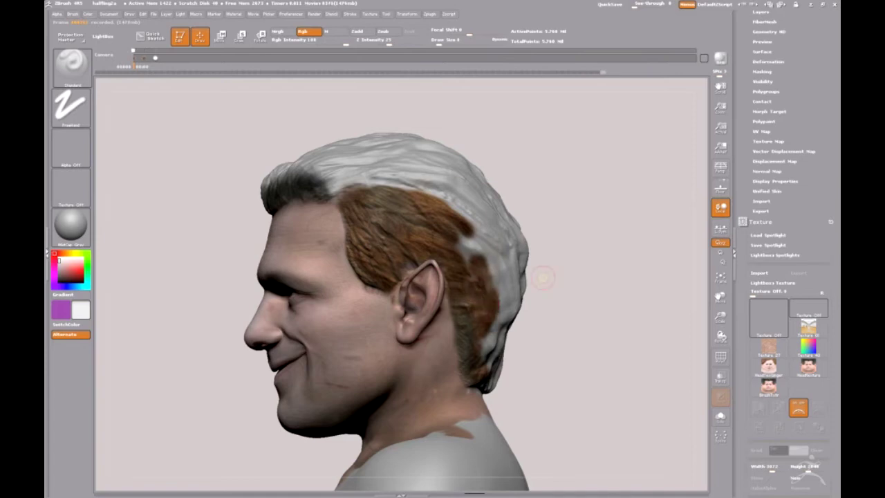
key(shift+z)
key(shift+z)
mouse_move(436, 207)
mouse_down()
mouse_move(395, 181)
mouse_move(428, 200)
mouse_move(477, 197)
mouse_move(508, 228)
mouse_move(499, 260)
mouse_move(529, 283)
mouse_move(515, 305)
mouse_move(525, 238)
mouse_up()
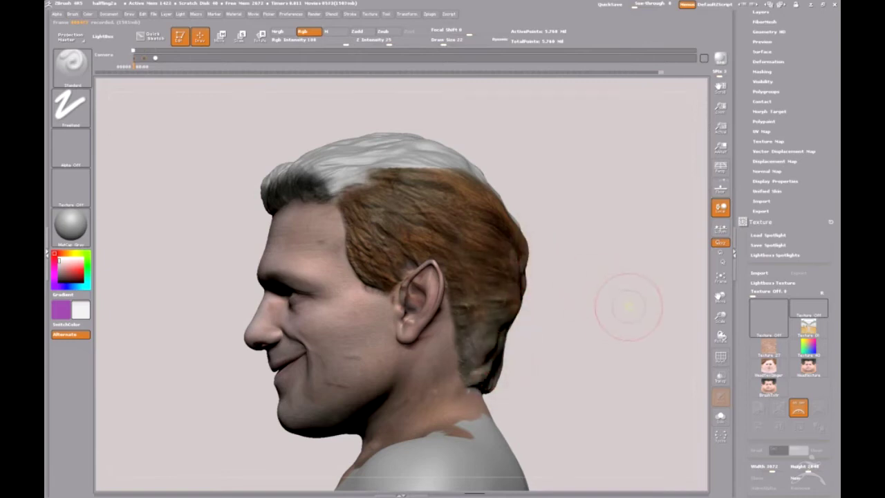
Lower the ginger photo over the head and darken the hairline at the back of the neck.
key(shift+z)
drag(484, 419, 483, 465)
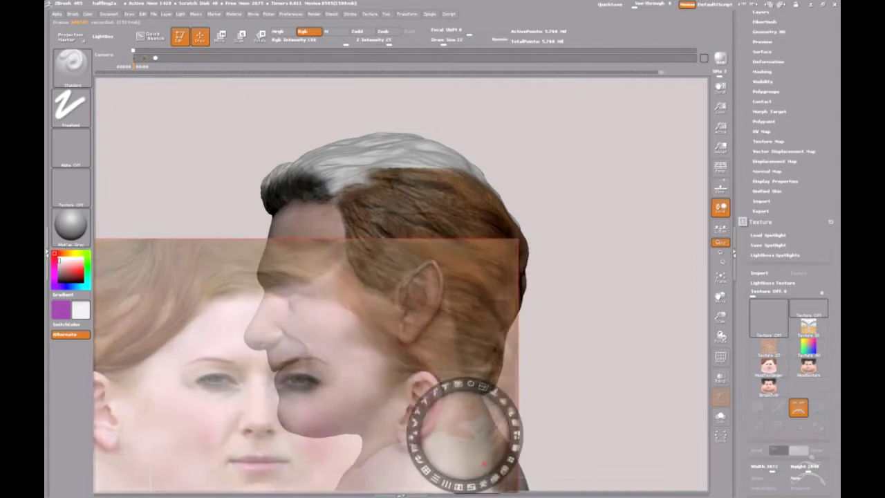
key(shift+z)
mouse_move(483, 361)
mouse_down()
mouse_move(533, 342)
mouse_move(482, 322)
mouse_move(539, 338)
mouse_up()
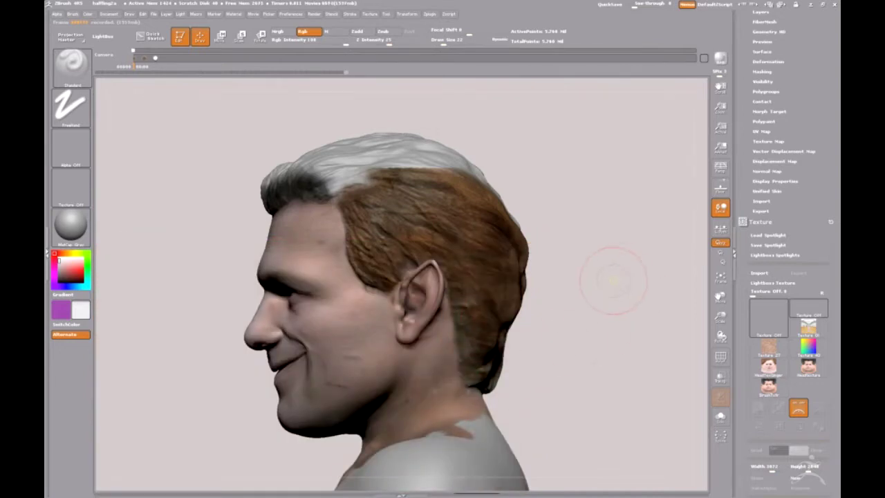
Realign and rotate the ginger photo to the hair, then turn the head to its unpainted side.
key(shift+z)
mouse_move(452, 402)
mouse_down()
mouse_move(468, 339)
mouse_move(581, 297)
mouse_move(492, 275)
mouse_move(519, 295)
mouse_move(584, 303)
mouse_move(405, 316)
mouse_up()
mouse_move(407, 270)
mouse_down()
mouse_move(442, 169)
mouse_move(387, 162)
mouse_move(297, 173)
mouse_move(331, 148)
mouse_move(435, 153)
mouse_move(483, 180)
mouse_move(344, 191)
mouse_move(474, 139)
mouse_move(415, 108)
mouse_move(375, 118)
mouse_move(307, 159)
mouse_up()
key(z)
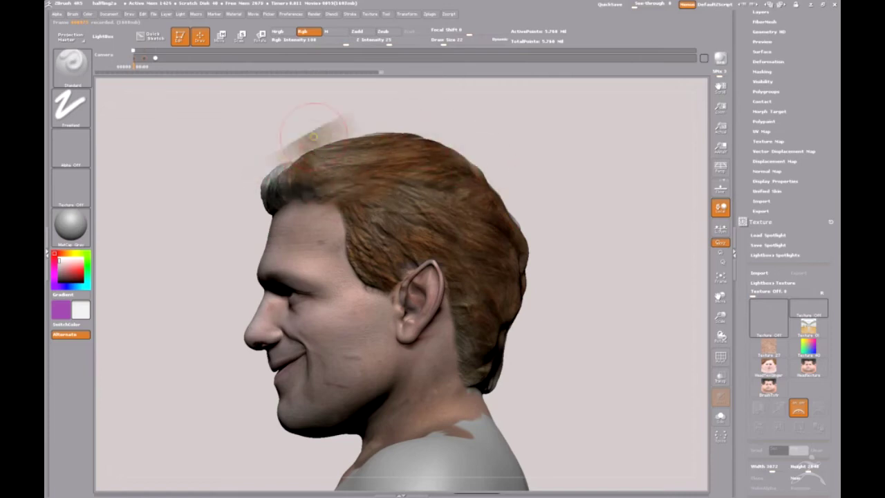
mouse_move(555, 400)
mouse_down()
mouse_move(687, 375)
mouse_move(607, 392)
mouse_move(572, 330)
mouse_up()
mouse_move(430, 103)
alt+mouse_down()
mouse_move(525, 87)
mouse_move(609, 87)
alt+mouse_up()
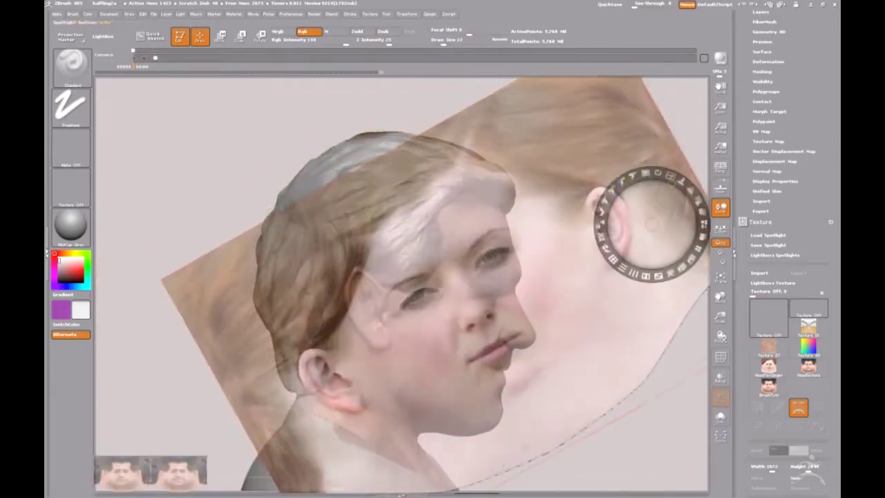
Fit the ginger photo over this side's hair and paint hair colour above the ear.
mouse_move(652, 222)
mouse_down()
mouse_move(643, 221)
mouse_move(652, 237)
mouse_move(635, 322)
mouse_move(651, 315)
mouse_move(636, 300)
mouse_move(671, 268)
mouse_move(650, 257)
mouse_up()
key(shift+z)
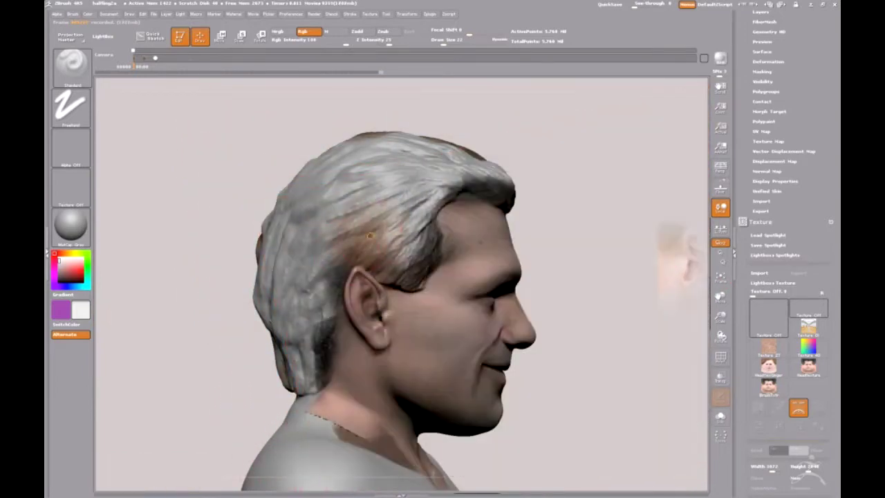
drag(413, 242, 407, 229)
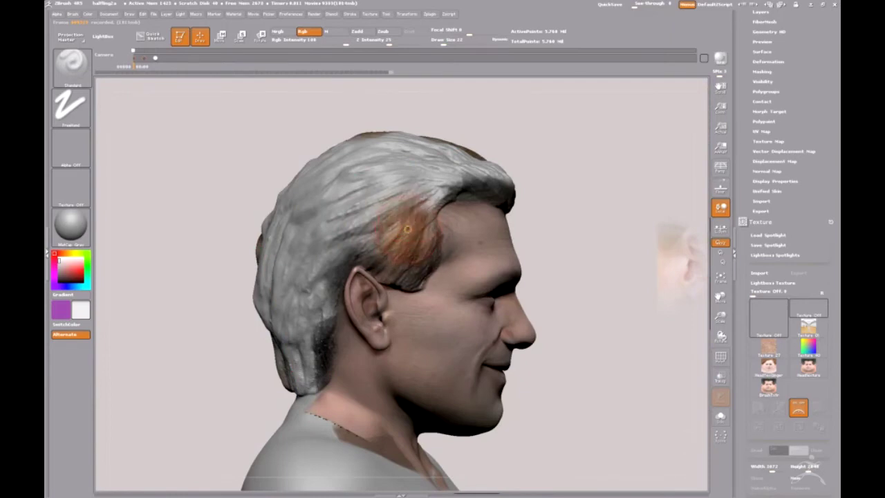
drag(401, 269, 385, 259)
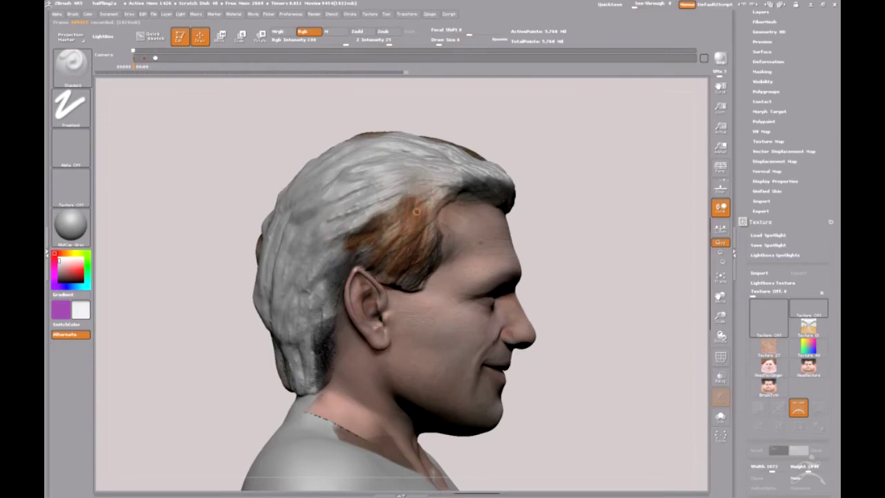
key(shift+z)
key(shift+z)
Paint brown hair over the white and grey patches on the top and back of the head.
mouse_move(418, 182)
mouse_down()
mouse_move(432, 190)
mouse_move(364, 212)
mouse_up()
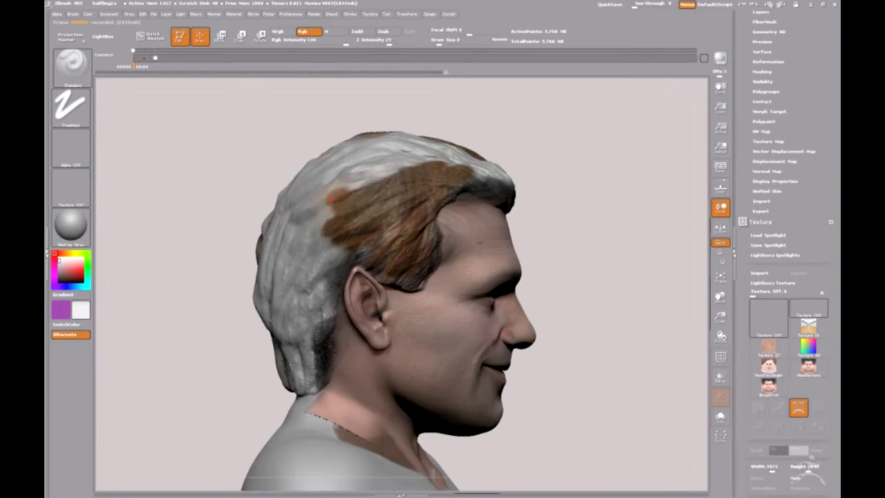
drag(352, 194, 325, 230)
mouse_move(314, 200)
mouse_down()
mouse_move(329, 205)
mouse_move(293, 280)
mouse_up()
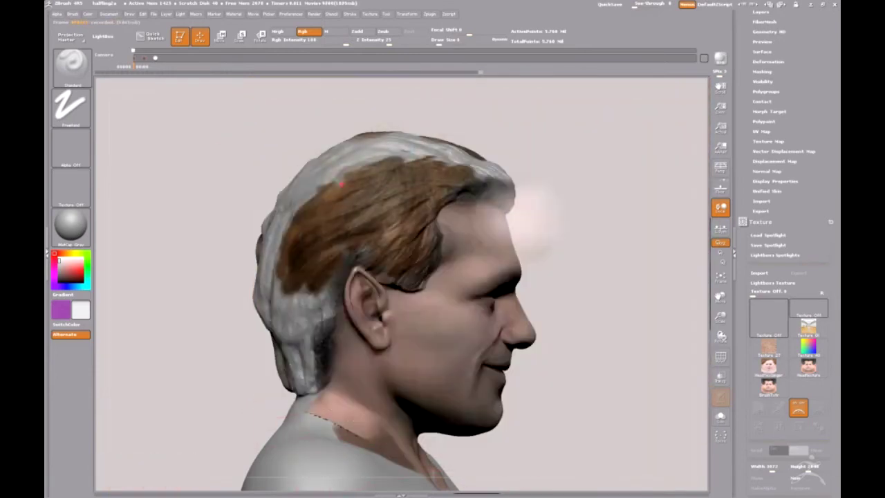
drag(341, 184, 303, 188)
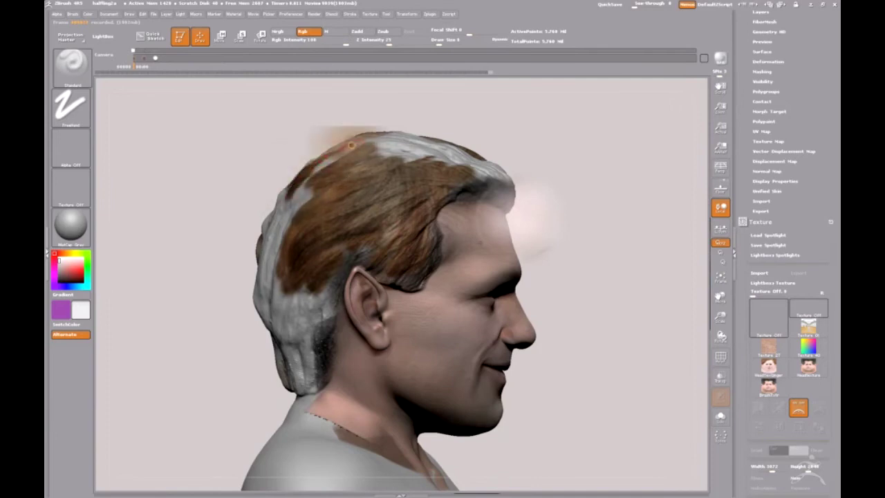
mouse_move(383, 138)
mouse_down()
mouse_move(284, 210)
mouse_move(312, 164)
mouse_up()
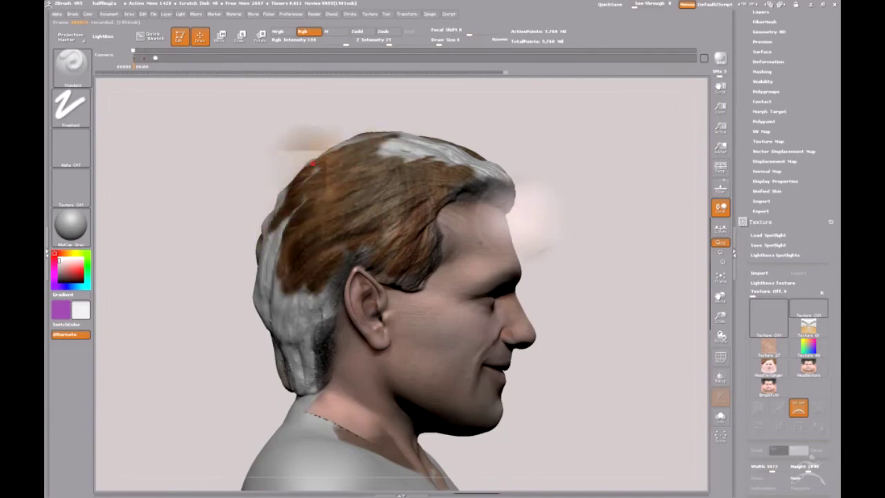
drag(279, 200, 300, 185)
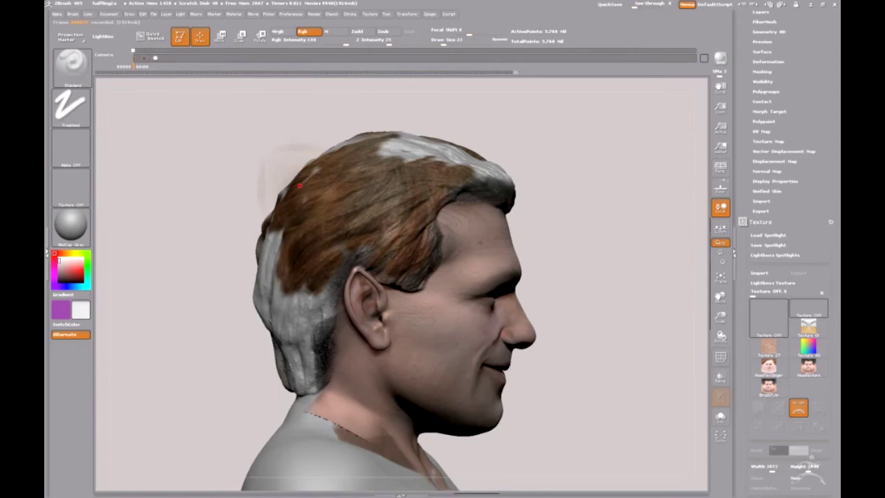
mouse_move(350, 145)
mouse_down()
mouse_move(290, 207)
mouse_move(297, 179)
mouse_move(276, 228)
mouse_move(273, 274)
mouse_up()
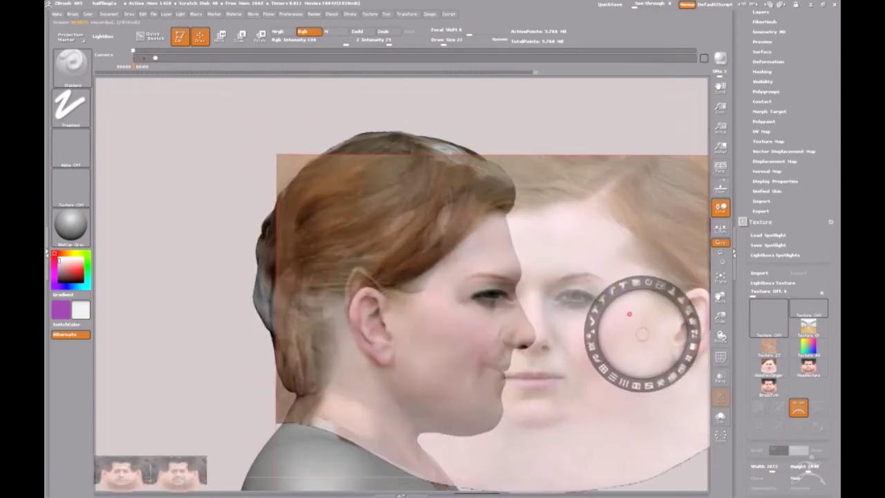
Paint the grey hair above and behind the ear, at the nape, and on the crown brown.
drag(332, 290, 305, 294)
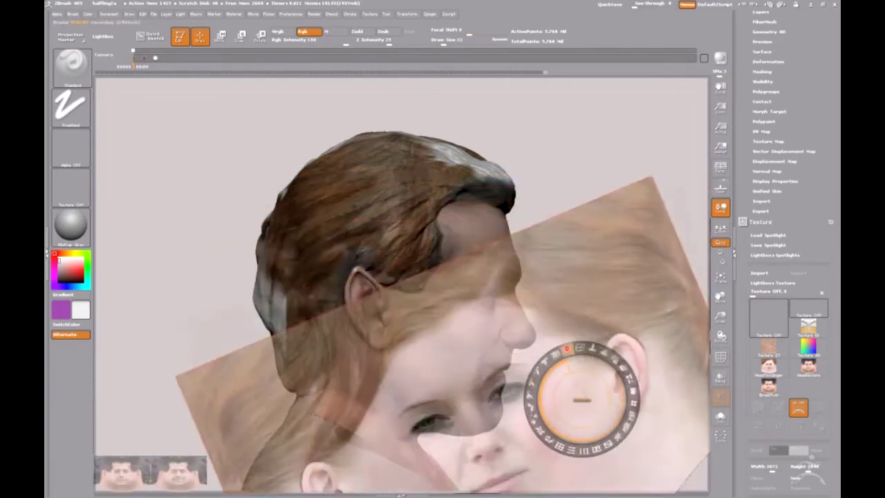
mouse_move(290, 346)
mouse_down()
mouse_move(278, 325)
mouse_move(306, 358)
mouse_up()
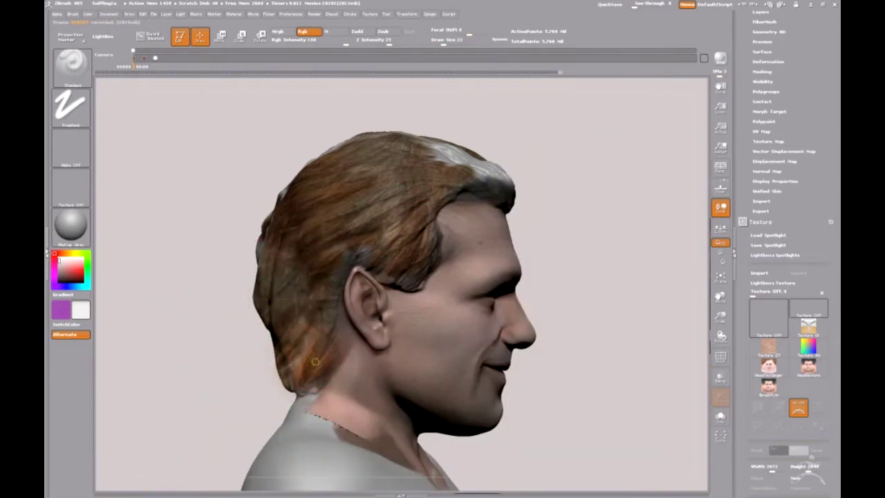
drag(306, 381, 313, 382)
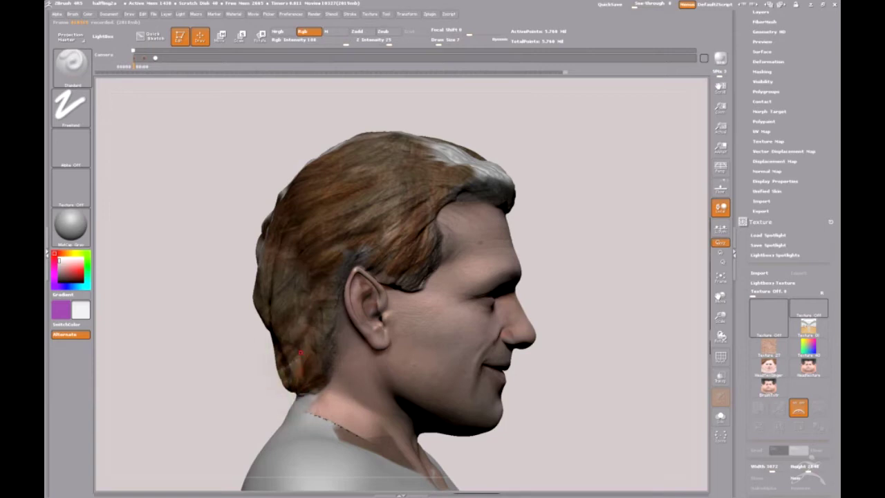
key(shift+z)
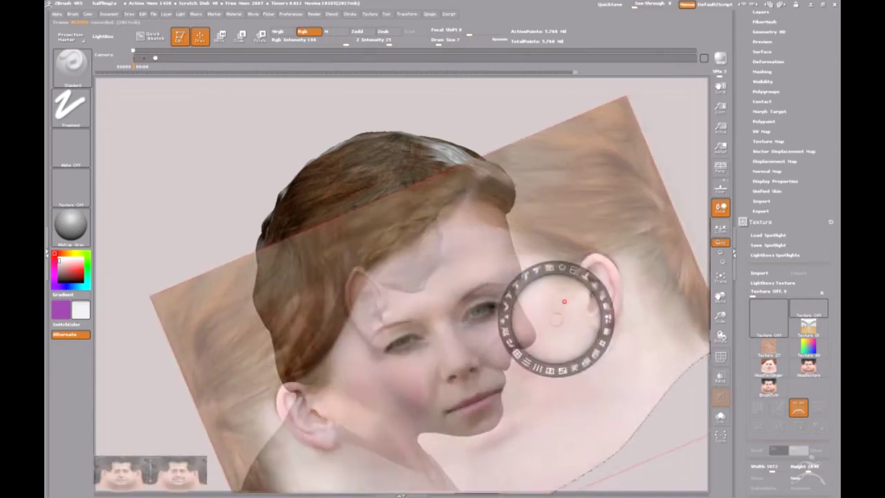
key(shift+z)
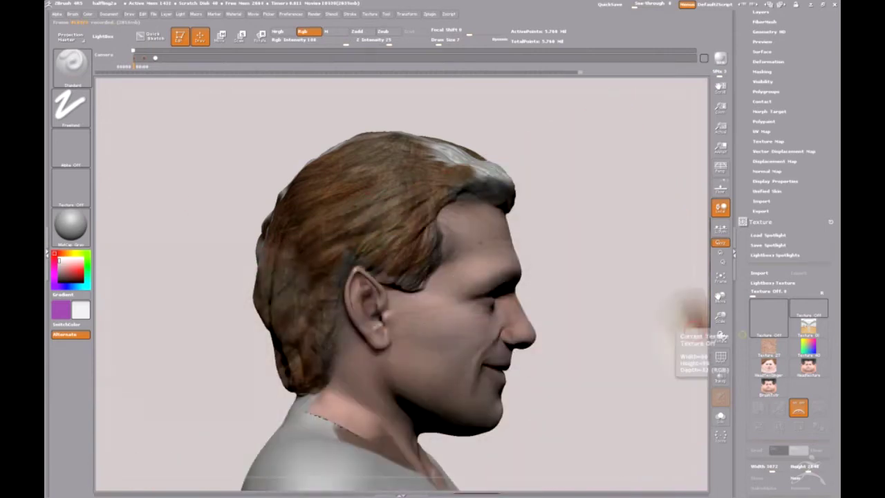
key(shift+z)
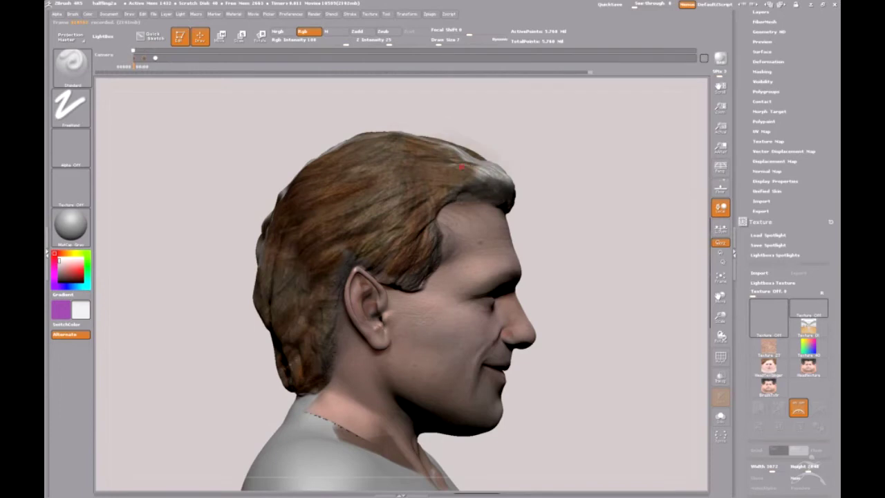
drag(458, 171, 468, 166)
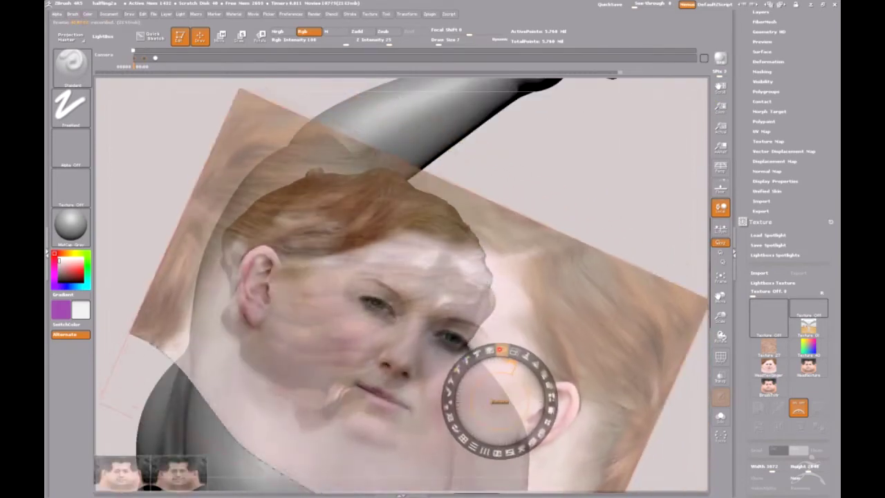
Reposition the ginger photo and paint the white hair patches on the side brown.
drag(499, 350, 613, 393)
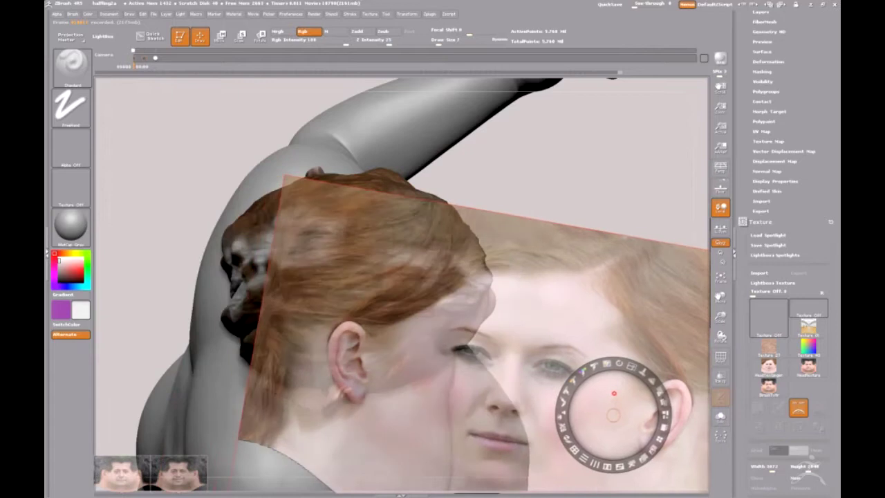
mouse_move(422, 251)
mouse_down()
mouse_move(368, 257)
mouse_move(334, 243)
mouse_move(451, 273)
mouse_move(426, 307)
mouse_up()
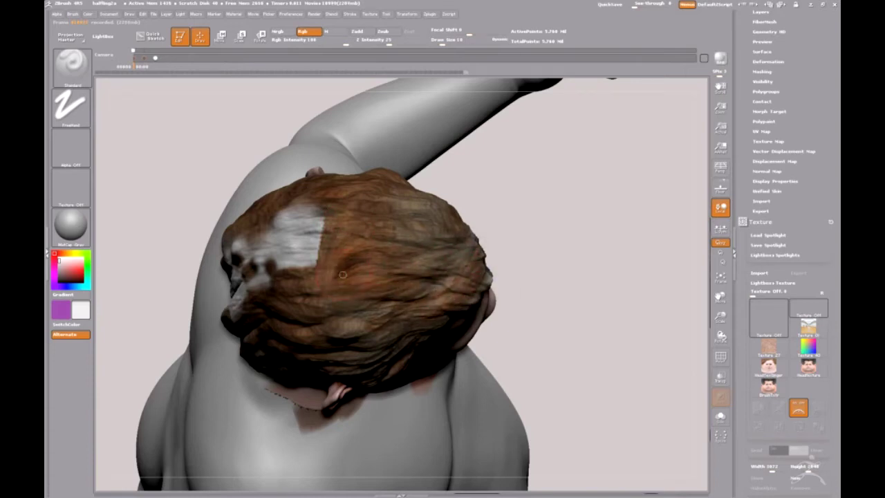
key(shift+z)
key(shift+z)
drag(318, 276, 286, 262)
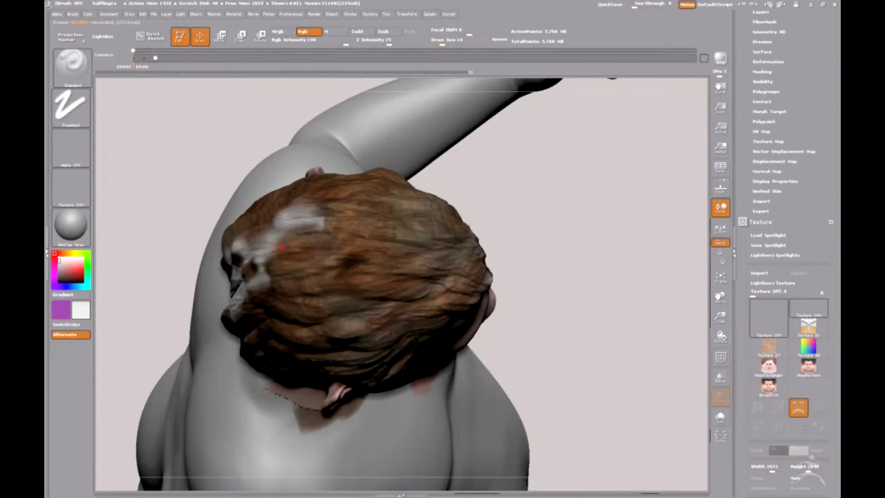
drag(305, 222, 242, 318)
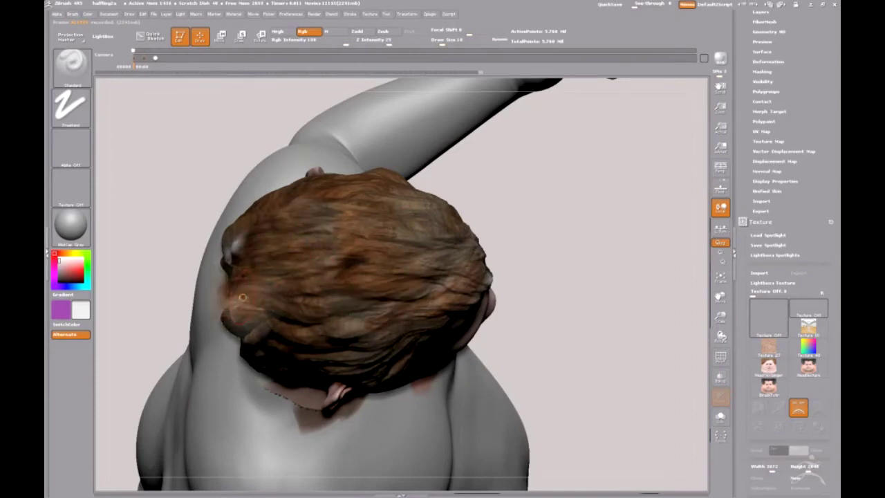
Turn to a back view, realign the photo, and paint the pale grey patch at the back brown.
drag(681, 366, 695, 369)
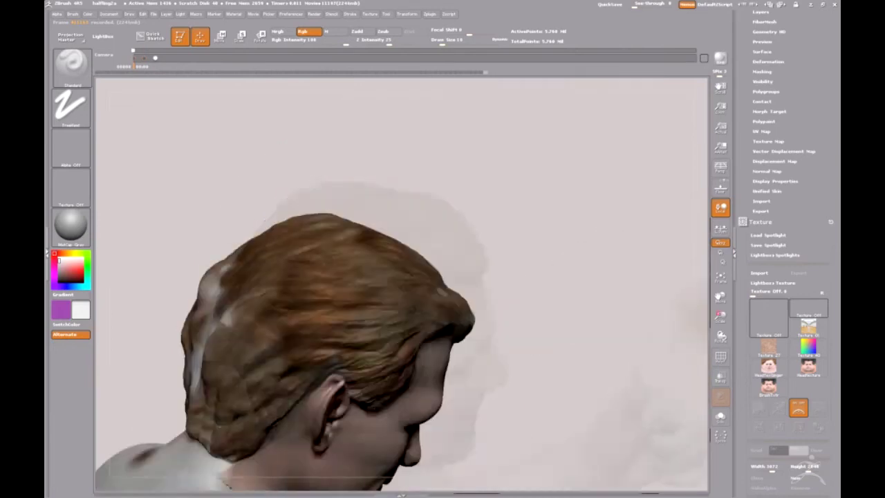
drag(380, 93, 695, 235)
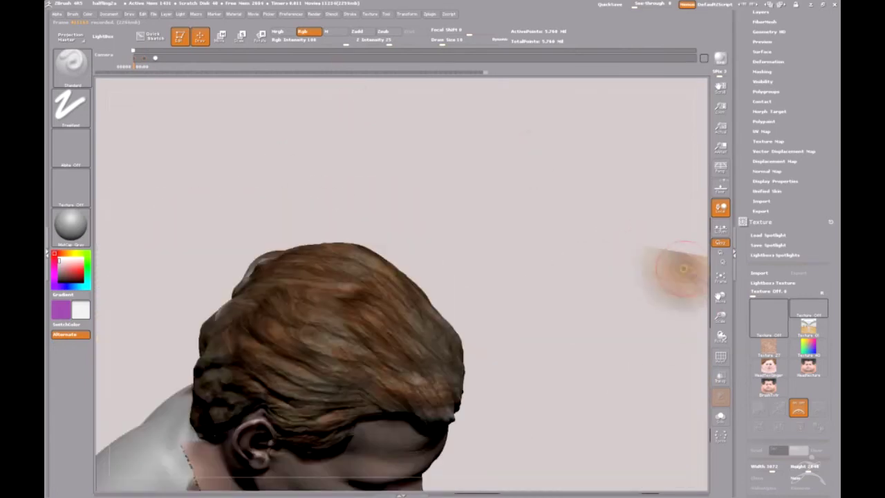
mouse_move(231, 148)
mouse_down()
mouse_move(296, 164)
mouse_move(566, 411)
mouse_up()
mouse_move(442, 477)
mouse_down()
mouse_move(603, 312)
mouse_move(602, 272)
mouse_up()
key(shift+z)
mouse_move(542, 355)
mouse_down()
mouse_move(545, 330)
mouse_move(559, 361)
mouse_move(640, 241)
mouse_up()
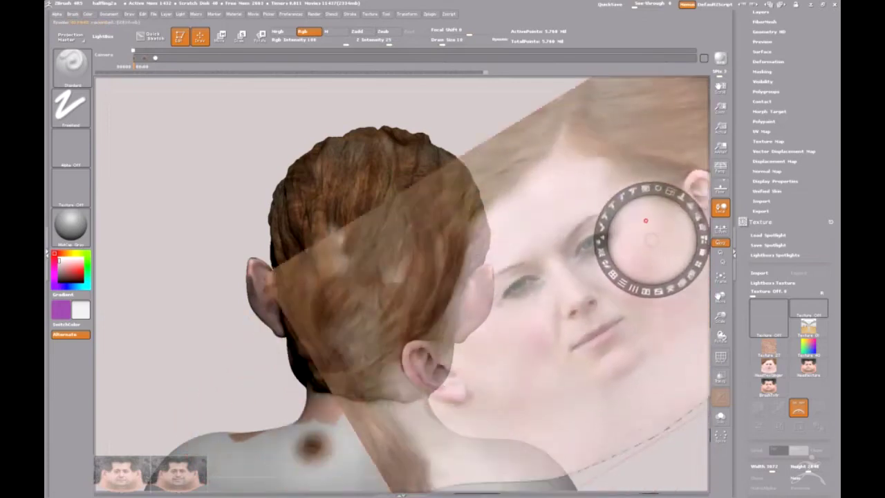
key(shift+z)
mouse_move(323, 247)
mouse_down()
mouse_move(371, 282)
mouse_move(352, 321)
mouse_up()
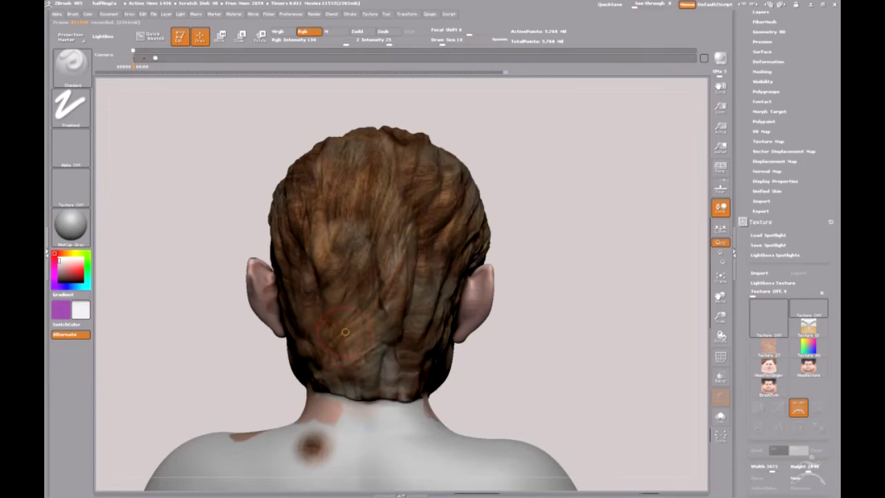
Nudge the ginger photo's rotation, then orbit the model round to a front view of the face.
key(shift+z)
drag(632, 233, 648, 253)
key(shift+z)
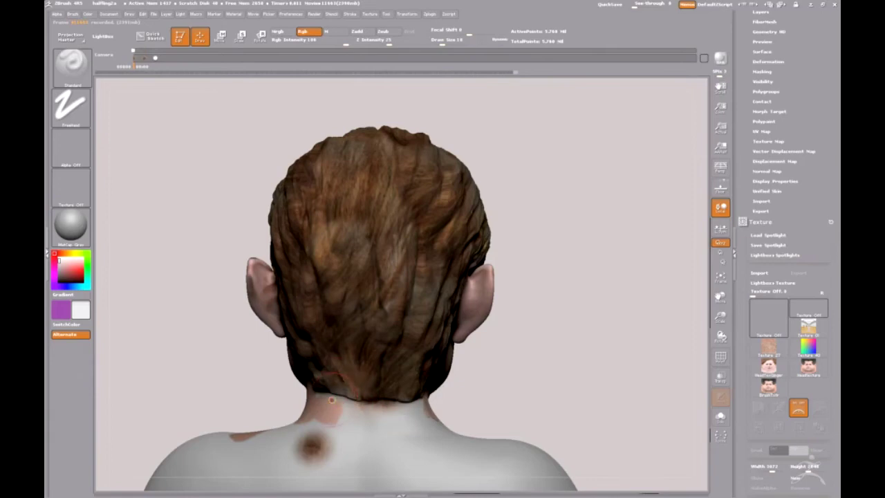
key(shift+z)
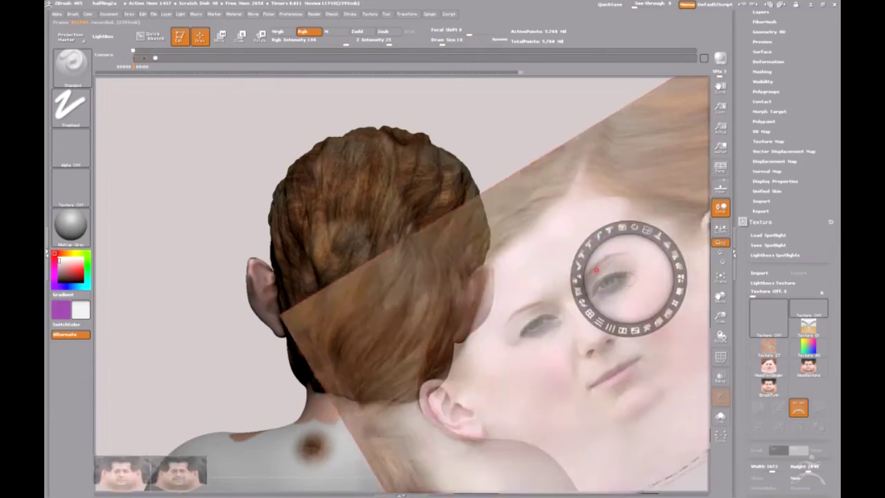
key(shift+z)
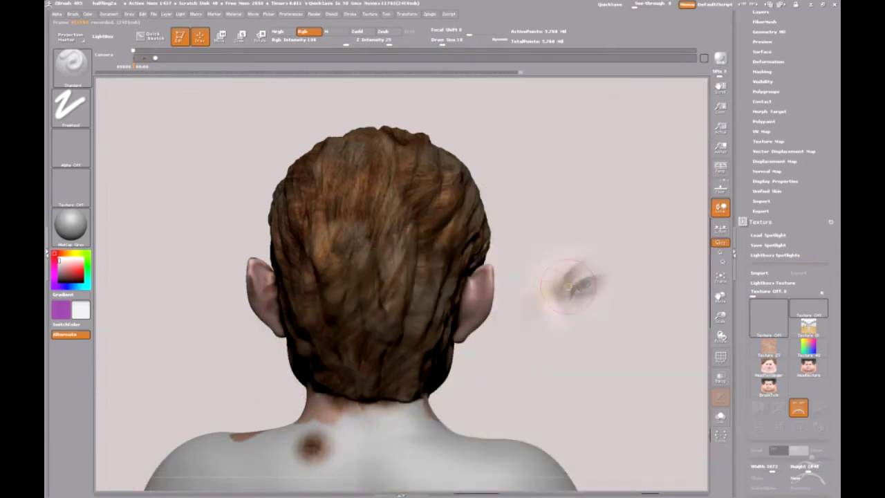
drag(688, 381, 599, 420)
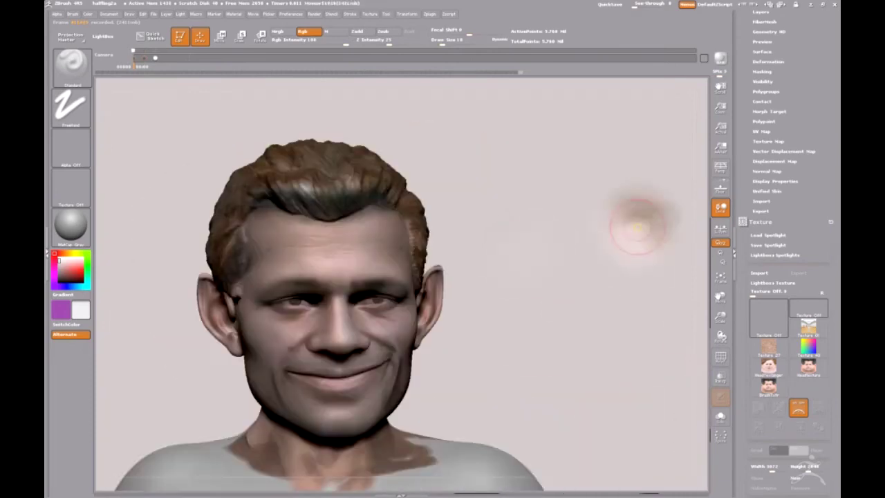
Frame the head closer from the front and even out the blotchy hair patch on the forehead.
drag(700, 323, 600, 345)
mouse_move(684, 276)
alt+mouse_down()
mouse_move(695, 272)
mouse_move(533, 168)
mouse_move(691, 227)
mouse_move(654, 216)
mouse_move(580, 328)
mouse_move(601, 233)
mouse_move(571, 155)
mouse_move(595, 145)
mouse_move(585, 134)
mouse_move(608, 122)
alt+mouse_up()
key(shift+z)
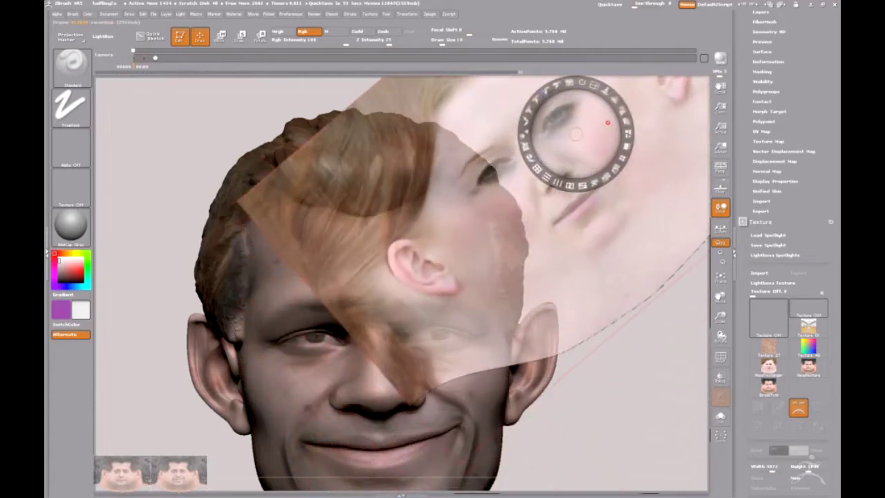
key(shift+z)
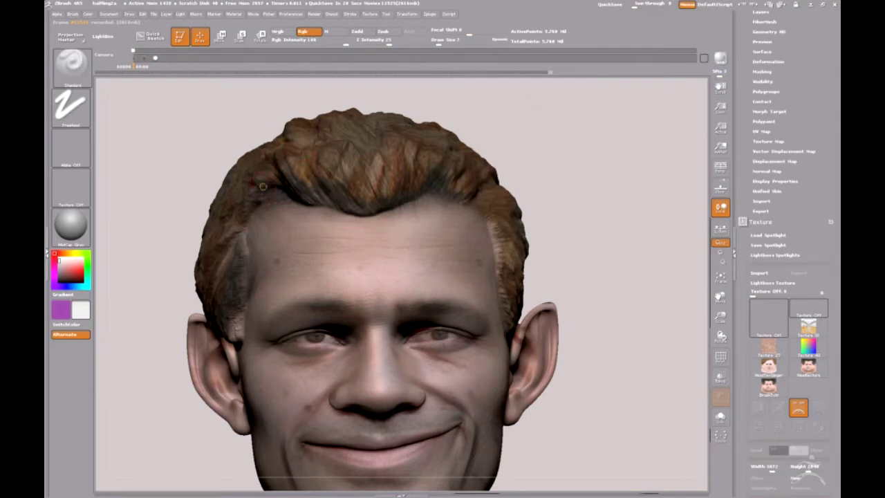
key(shift+z)
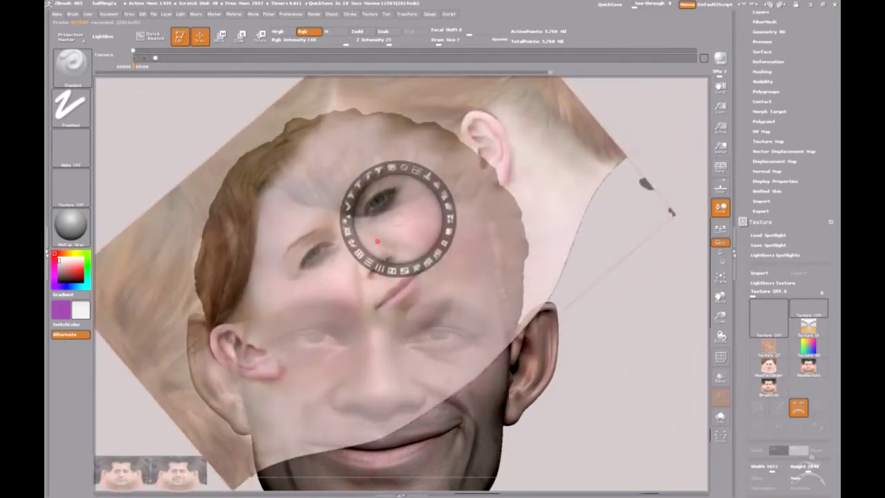
key(shift+z)
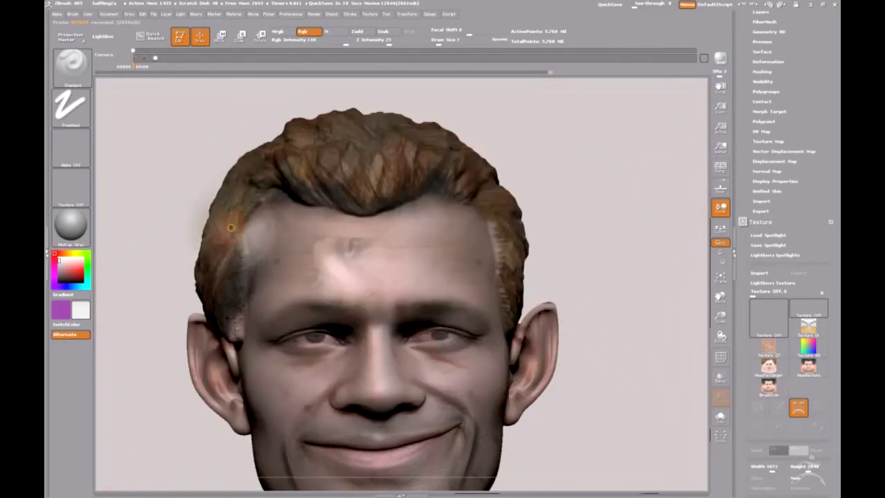
drag(332, 277, 389, 263)
Extend the photo hair colour down the left temple and hairline.
key(shift+z)
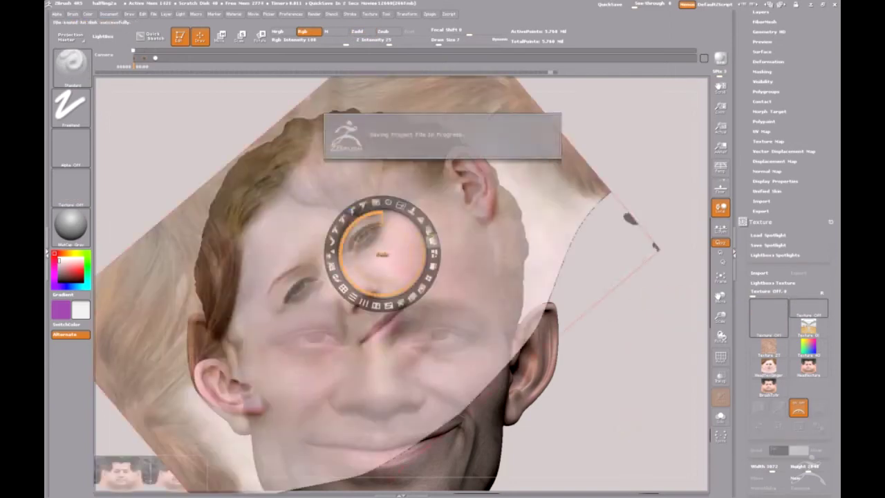
key(shift+z)
drag(248, 232, 241, 227)
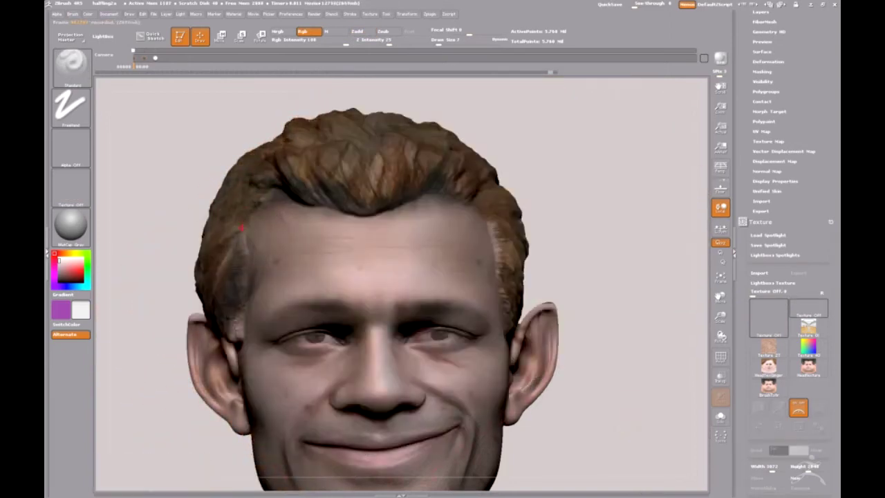
drag(233, 281, 243, 305)
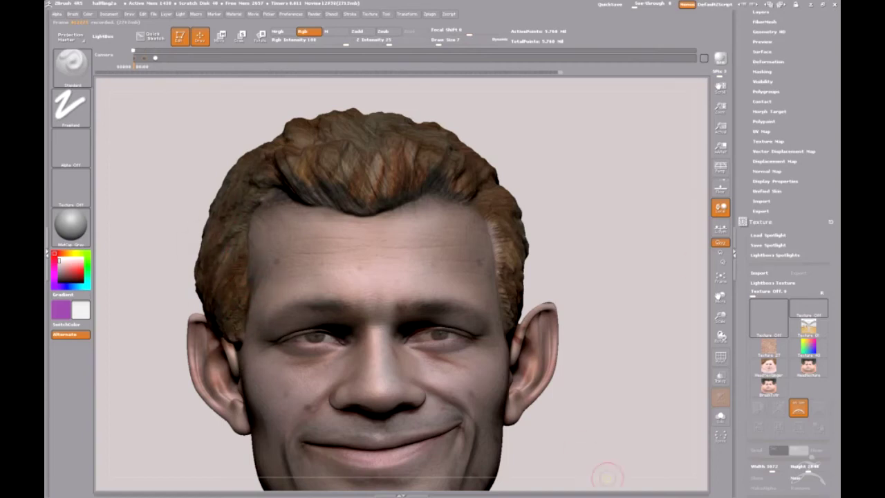
Shift the photo down-left and paint brighter orange hair near the right temple, undoing a stray spot.
key(shift+z)
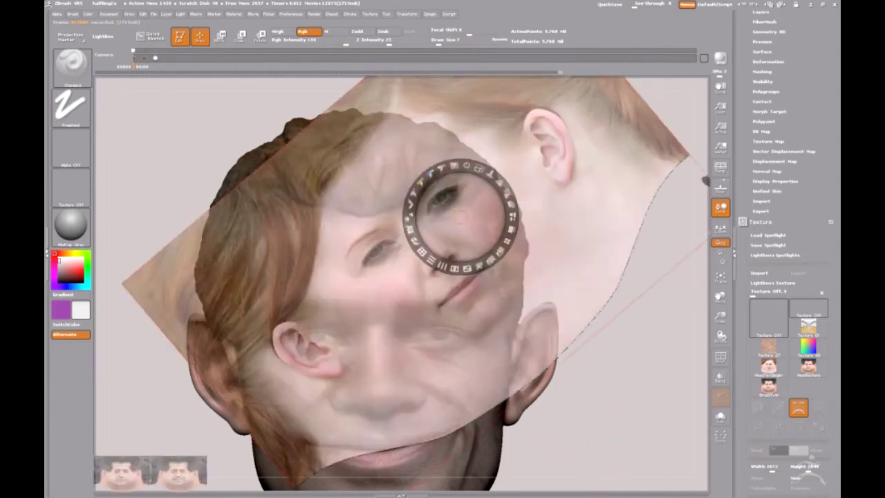
mouse_move(495, 207)
mouse_down()
mouse_move(434, 273)
mouse_move(427, 300)
mouse_move(421, 289)
mouse_up()
key(shift+z)
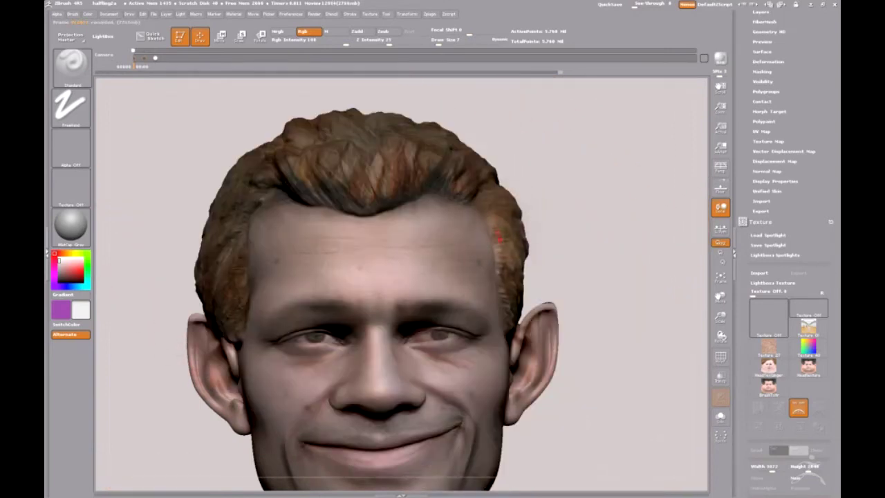
drag(506, 284, 504, 226)
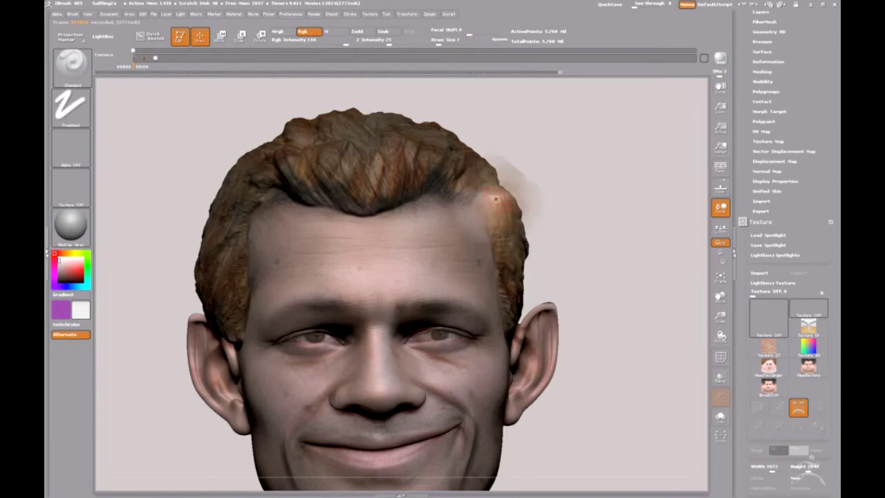
key(shift+z)
key(shift+z)
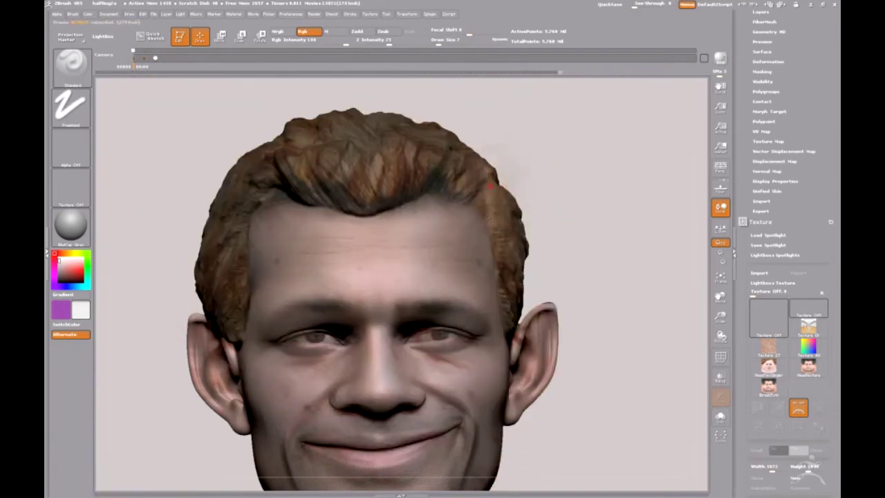
key(shift+z)
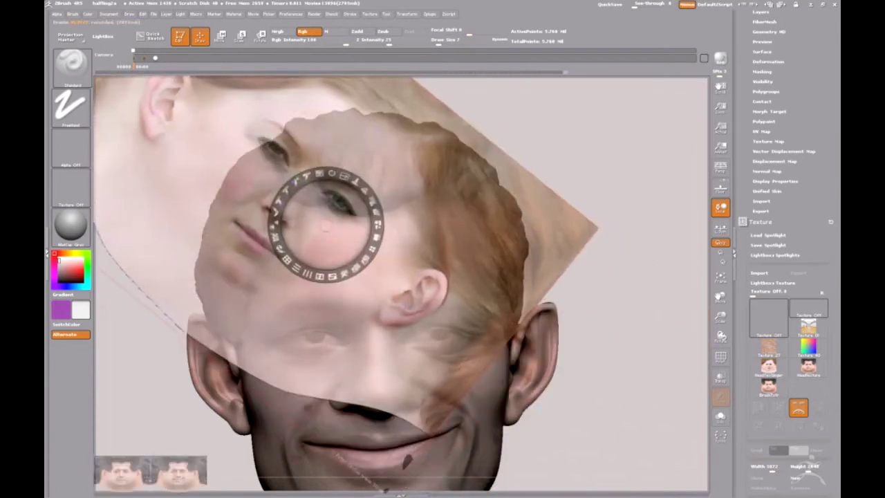
key(shift+z)
drag(425, 142, 404, 151)
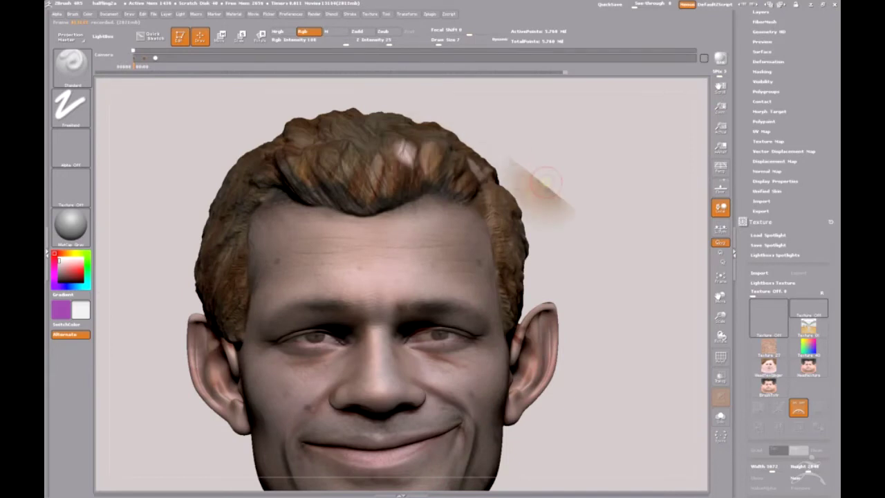
key(ctrl+z)
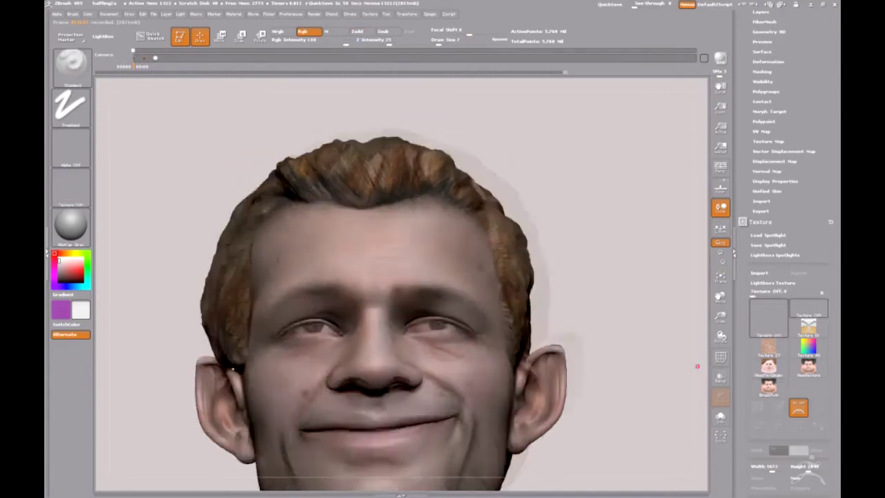
drag(699, 391, 694, 415)
Load the HeadTexture photo, orbit up to the nostrils, and paint faint skin over them, undoing one stroke.
click(695, 415)
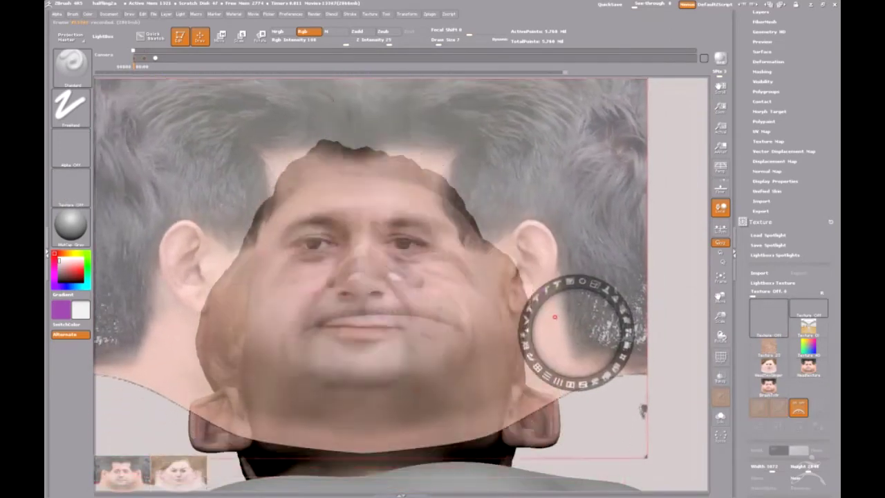
mouse_move(560, 350)
mouse_down()
mouse_move(580, 320)
mouse_move(643, 315)
mouse_move(651, 368)
mouse_up()
key(shift+z)
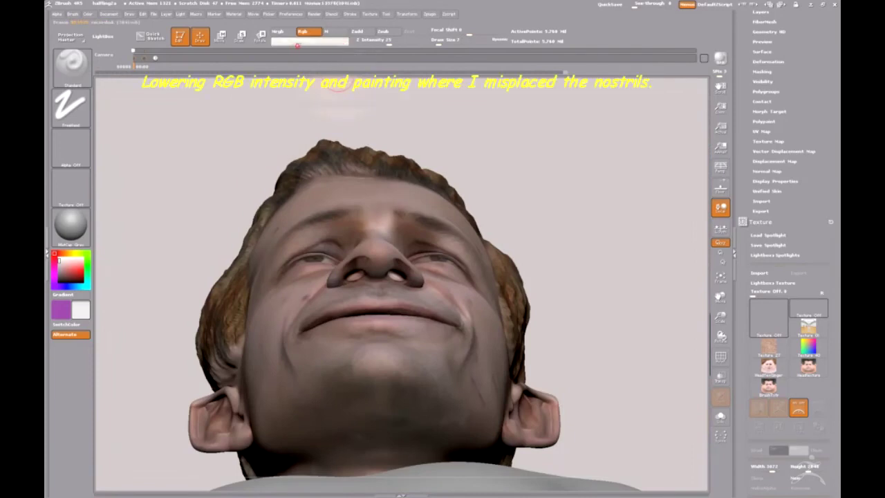
drag(335, 42, 299, 43)
drag(389, 251, 409, 289)
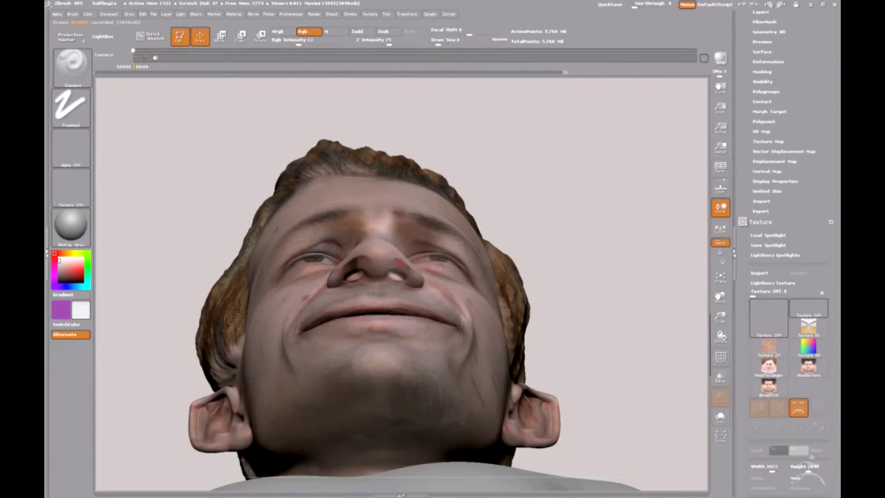
drag(396, 257, 418, 280)
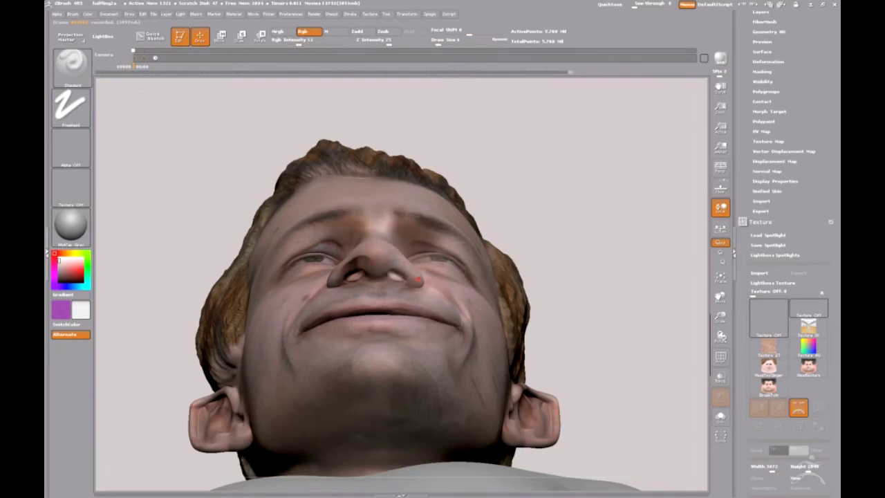
key(ctrl+z)
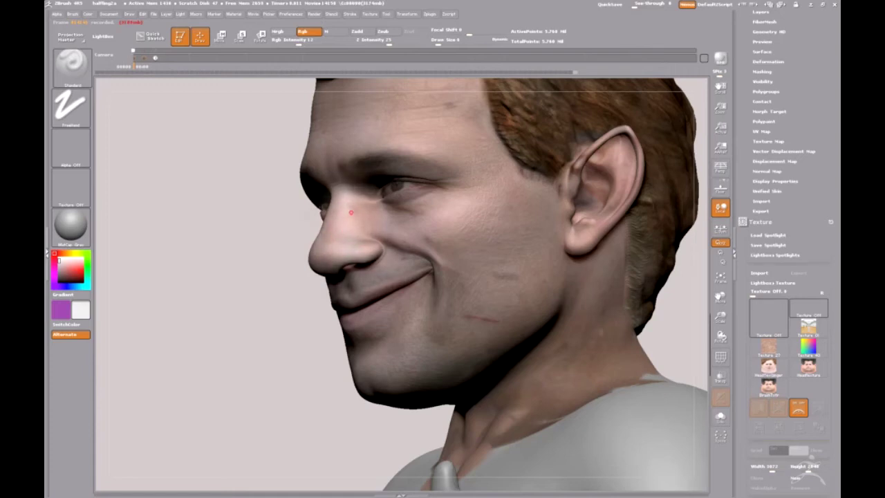
Blend the cheek spot beside the nose, then frame the neck and left shoulder closely.
mouse_move(699, 434)
mouse_down()
mouse_move(689, 291)
mouse_move(719, 338)
mouse_up()
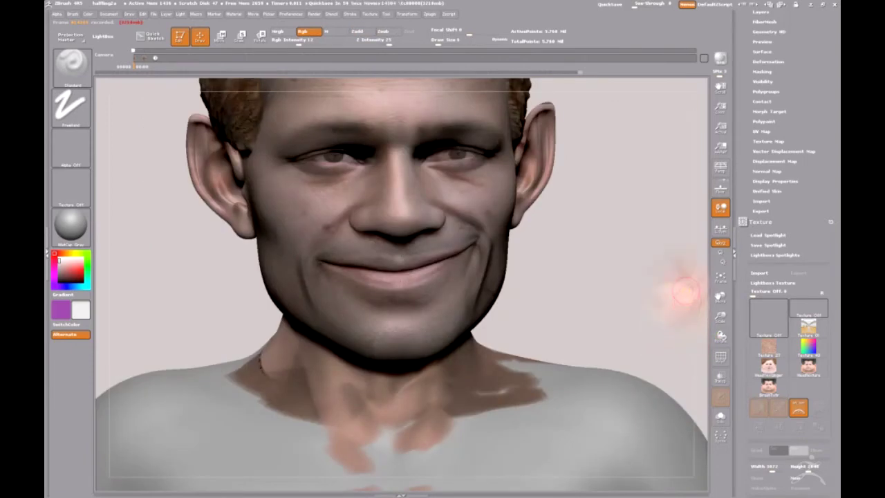
drag(688, 256, 628, 253)
key(shift+z)
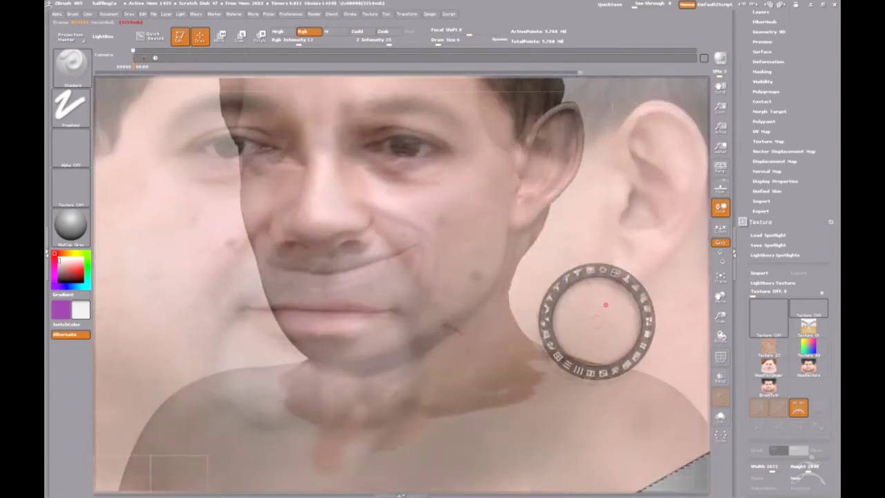
key(shift+z)
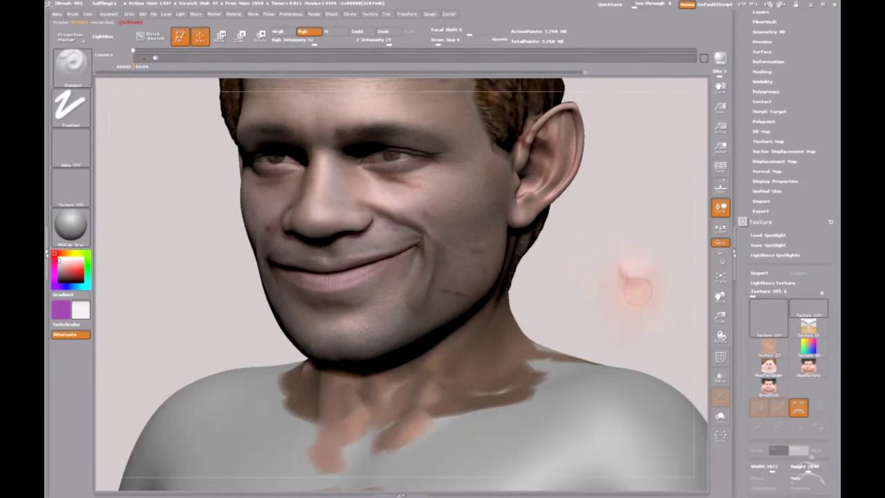
key(shift+z)
key(shift+z)
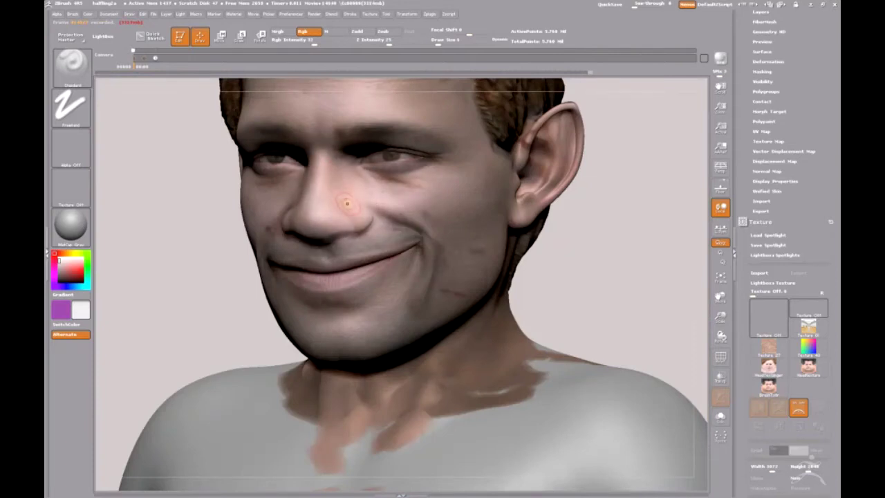
drag(152, 207, 178, 375)
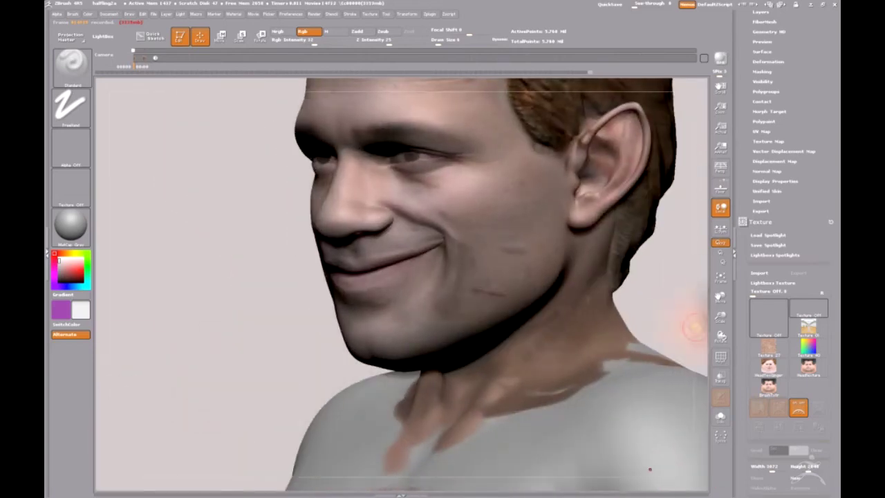
alt+drag(691, 316, 591, 269)
alt+drag(663, 449, 714, 482)
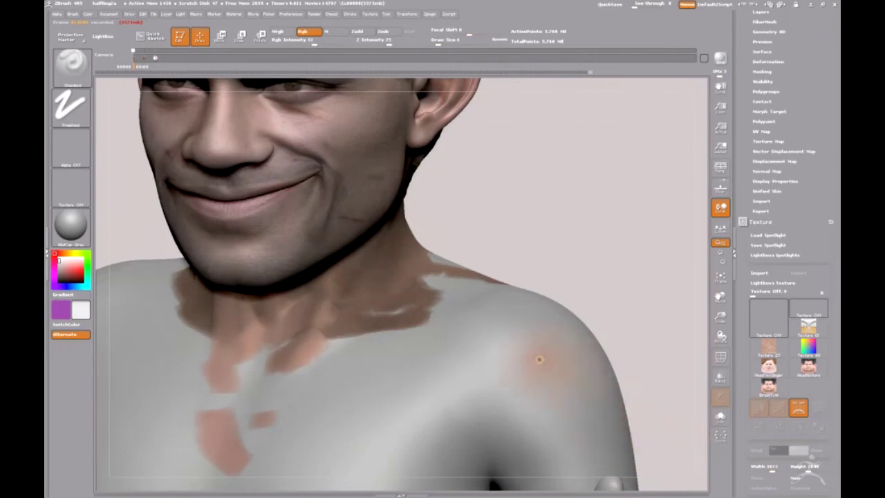
Position the skin photo over the neck and paint it across the neck, collarbone and shoulder.
key(shift+z)
mouse_move(615, 306)
mouse_down()
mouse_move(524, 287)
mouse_move(542, 212)
mouse_up()
key(shift+z)
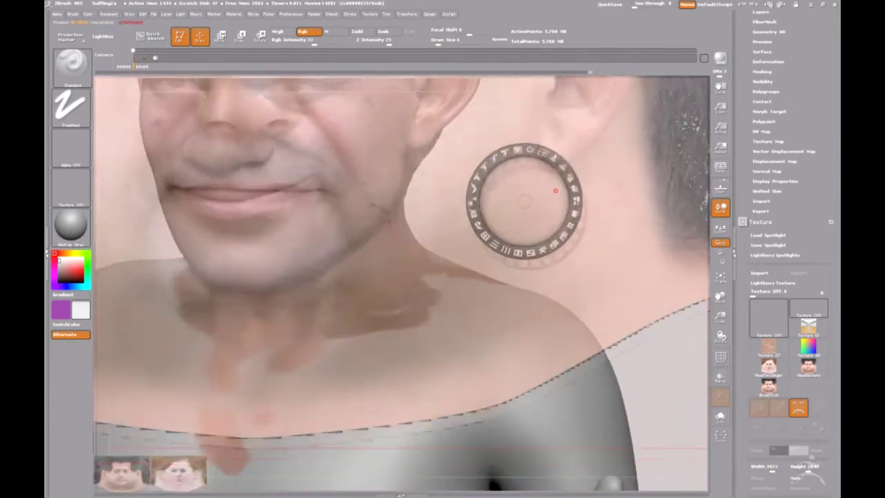
mouse_move(432, 299)
mouse_down()
mouse_move(356, 359)
mouse_move(418, 307)
mouse_move(433, 260)
mouse_up()
mouse_move(502, 298)
mouse_down()
mouse_move(477, 331)
mouse_move(511, 311)
mouse_move(276, 408)
mouse_move(215, 360)
mouse_move(177, 427)
mouse_up()
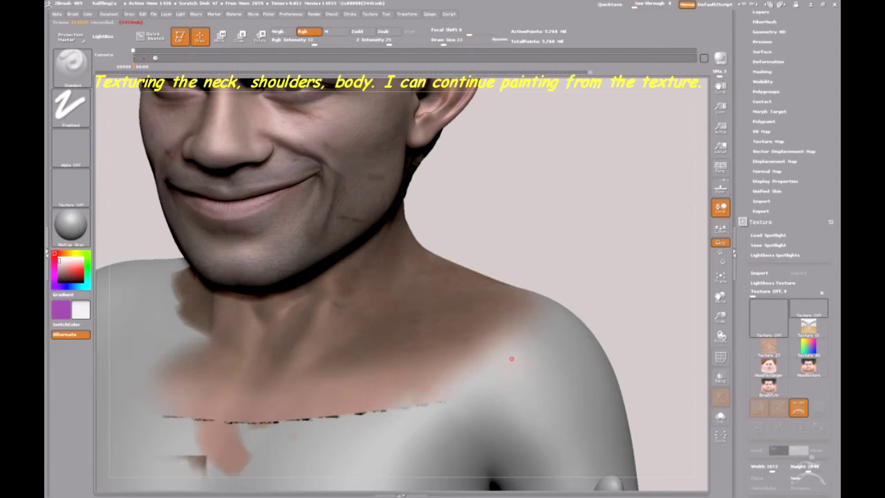
drag(512, 358, 454, 349)
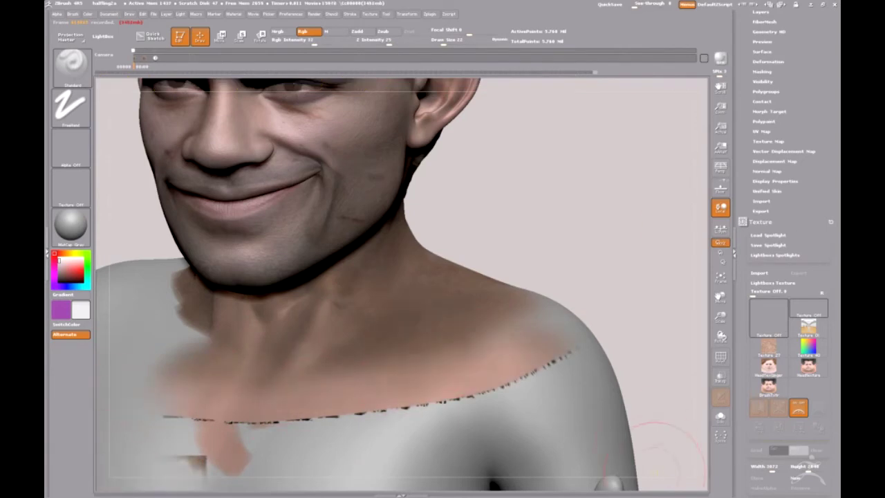
Rotate to a shoulder close-up, move the photo, and brighten and smooth the left ear's skin.
mouse_move(681, 453)
mouse_down()
mouse_move(622, 443)
mouse_move(481, 486)
mouse_up()
key(shift+z)
mouse_move(517, 187)
mouse_down()
mouse_move(593, 241)
mouse_move(650, 232)
mouse_move(650, 132)
mouse_up()
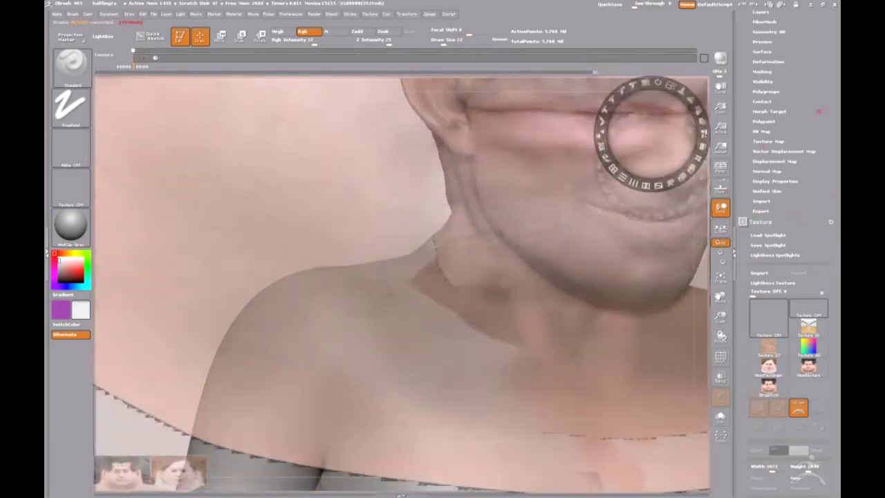
key(z)
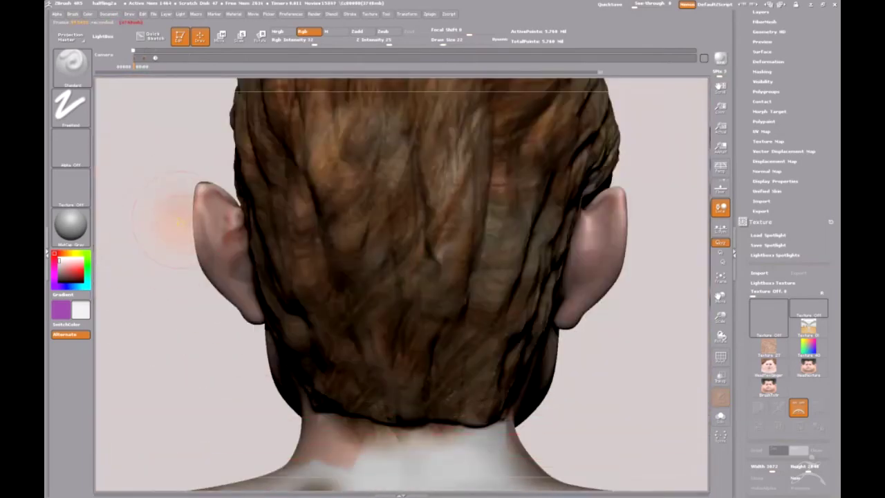
mouse_move(200, 200)
mouse_down()
mouse_move(196, 228)
mouse_move(197, 199)
mouse_up()
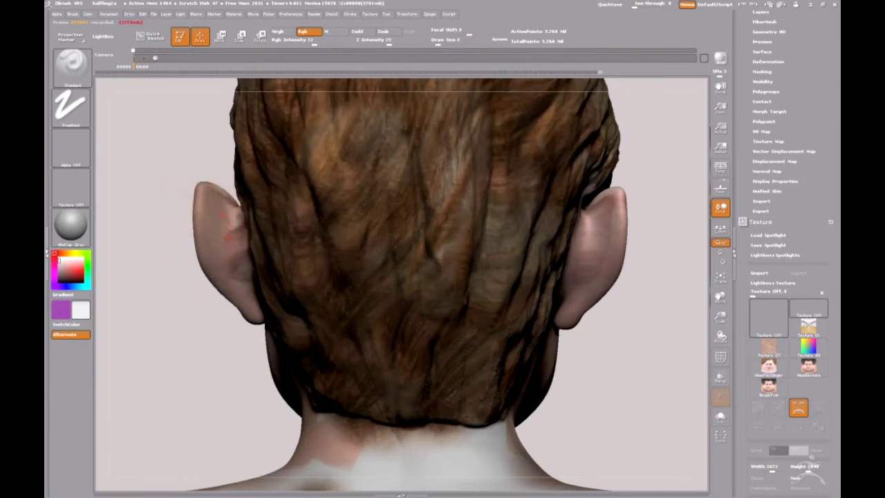
drag(227, 237, 199, 245)
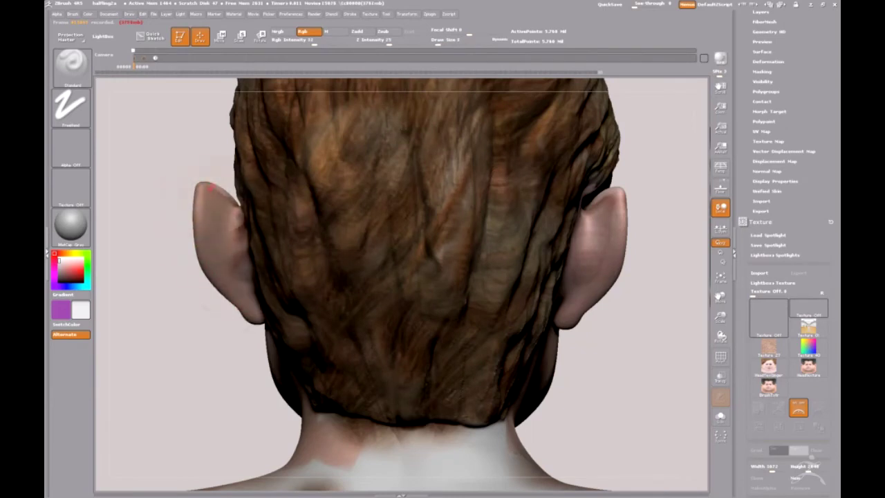
Move the photo aside and repaint the top and tip of the right ear muted pink.
key(shift+z)
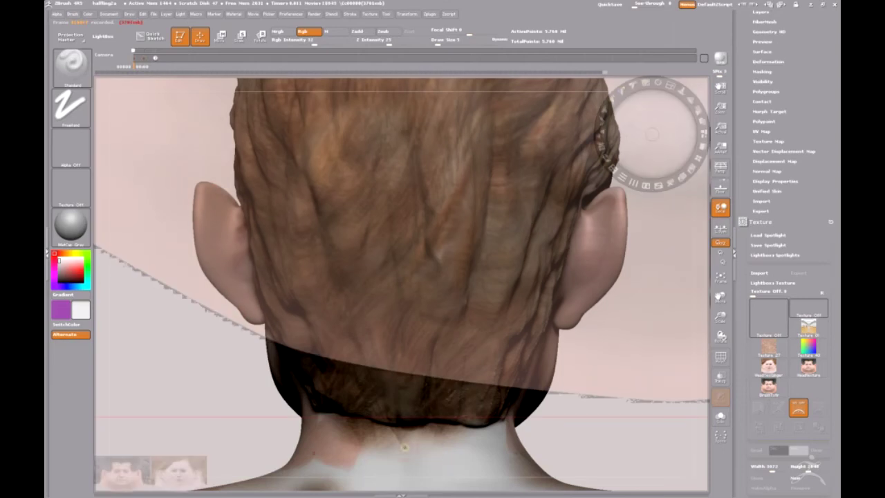
mouse_move(652, 134)
mouse_down()
mouse_move(585, 132)
mouse_move(561, 142)
mouse_up()
key(shift+z)
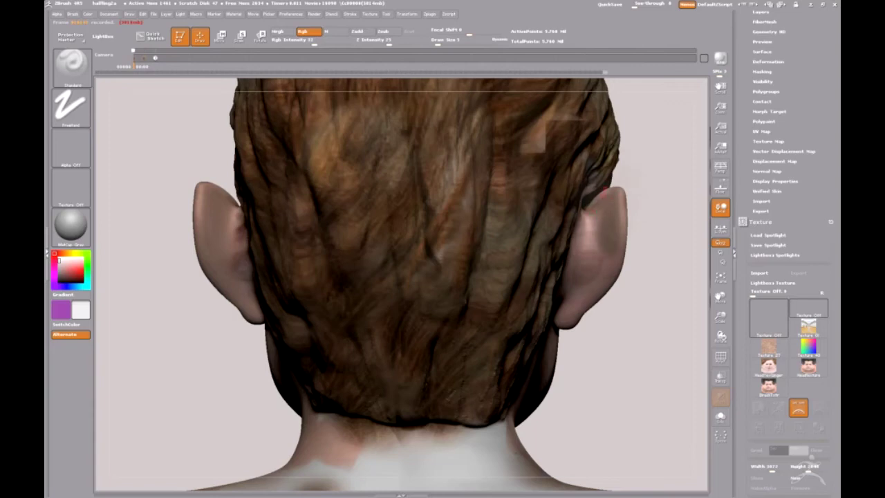
drag(604, 190, 589, 234)
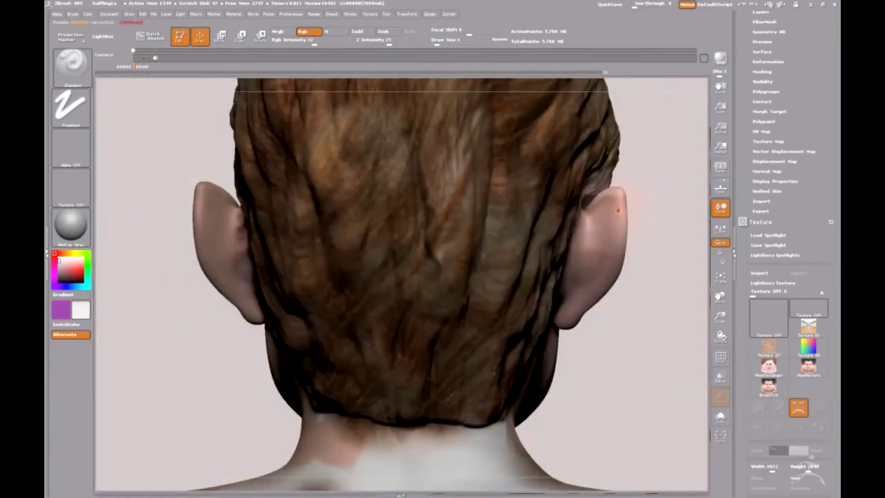
drag(616, 217, 617, 199)
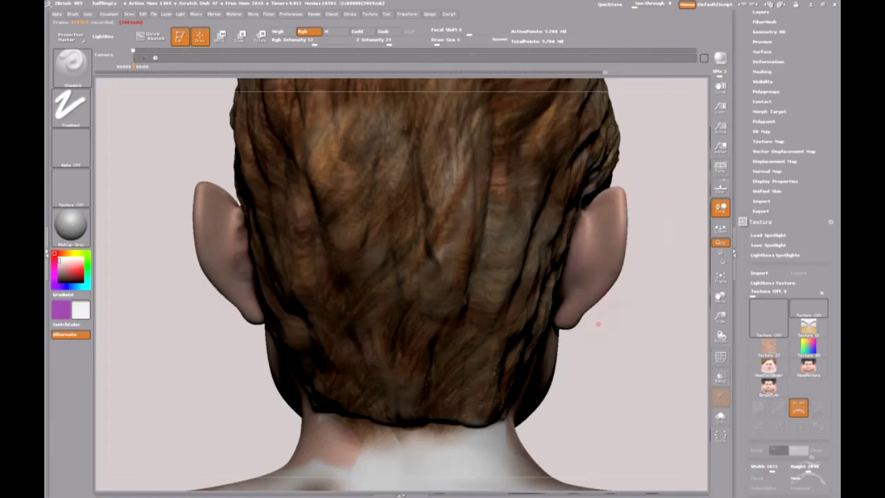
mouse_move(701, 405)
mouse_down()
mouse_move(690, 417)
mouse_move(691, 369)
mouse_up()
Recentre the face and neck photo reference, then paint skin tone along the base of the neck.
key(shift+z)
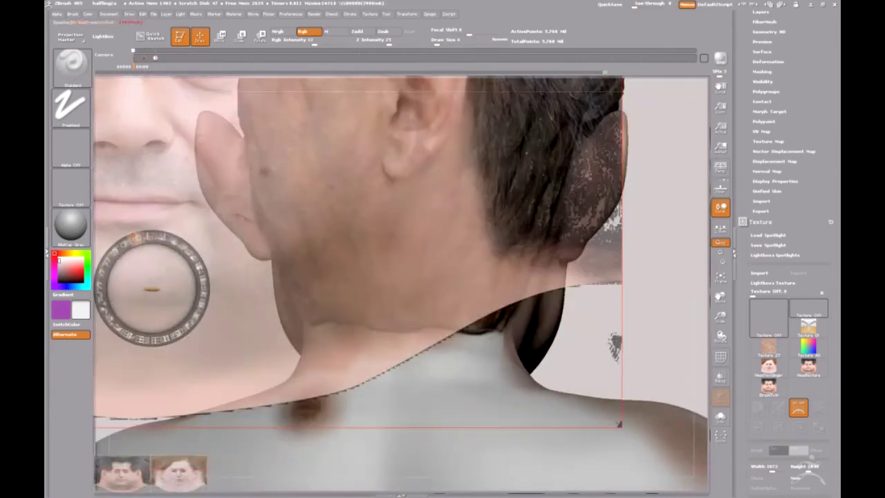
drag(151, 289, 408, 303)
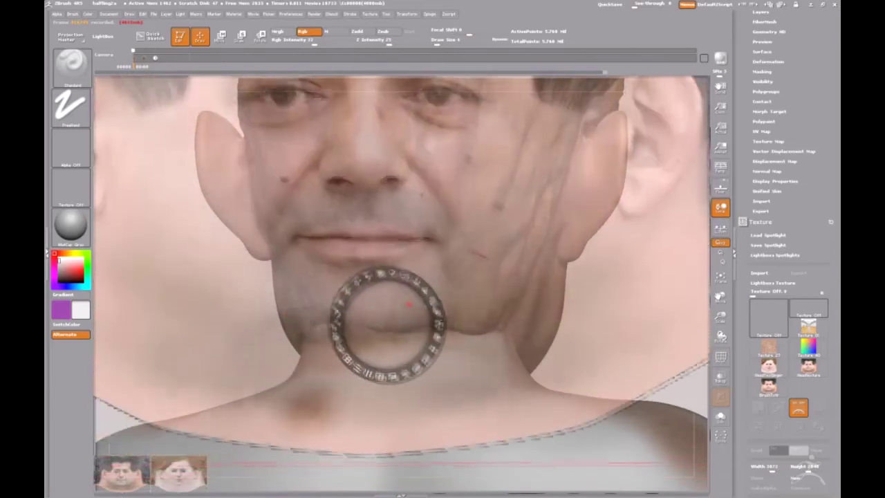
key(shift+z)
drag(331, 359, 315, 339)
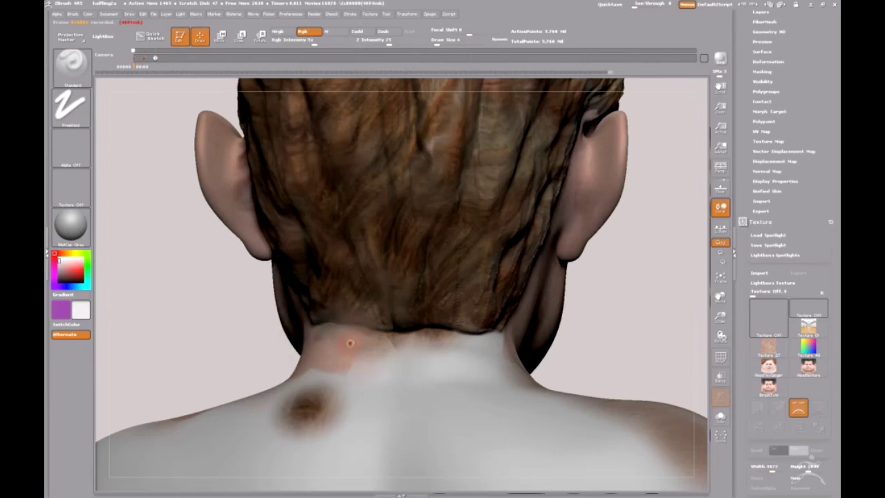
drag(346, 345, 419, 344)
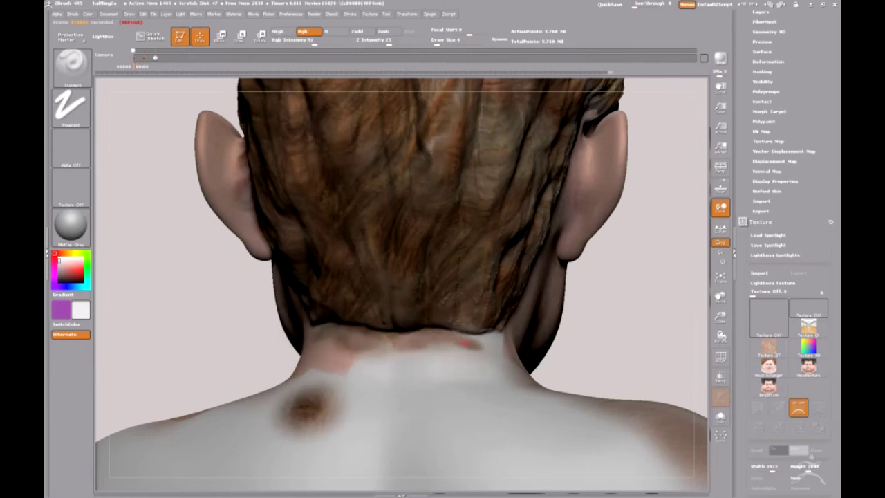
mouse_move(477, 346)
mouse_down()
mouse_move(506, 349)
mouse_move(358, 345)
mouse_move(381, 400)
mouse_move(312, 375)
mouse_up()
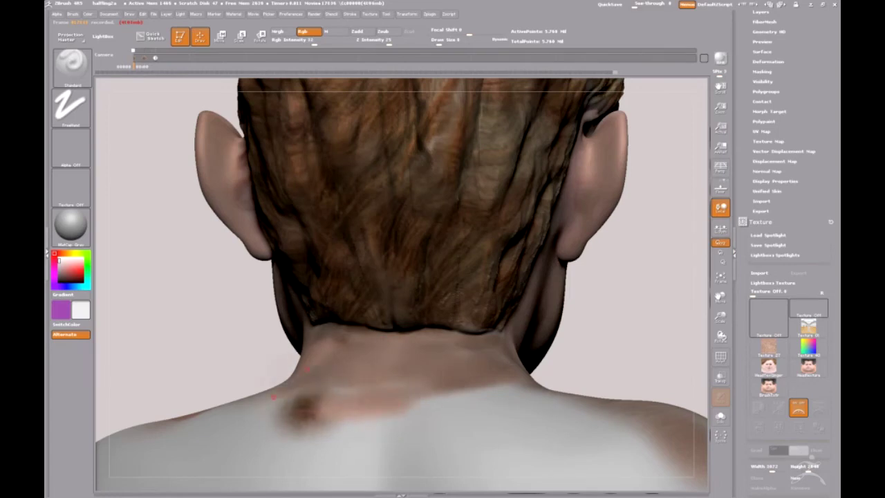
Extend skin tone over the neck-shoulder boundary, below the hairline and along the right shoulder.
drag(402, 395, 478, 392)
drag(495, 336, 467, 351)
mouse_move(333, 334)
mouse_down()
mouse_move(504, 405)
mouse_move(478, 418)
mouse_up()
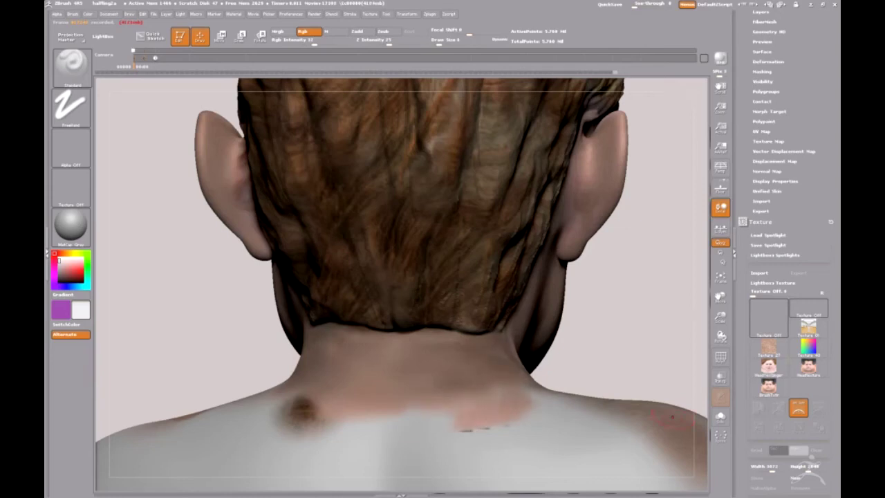
mouse_move(667, 359)
mouse_down()
mouse_move(484, 403)
mouse_move(228, 415)
mouse_move(176, 391)
mouse_move(214, 359)
mouse_move(293, 404)
mouse_move(141, 363)
mouse_up()
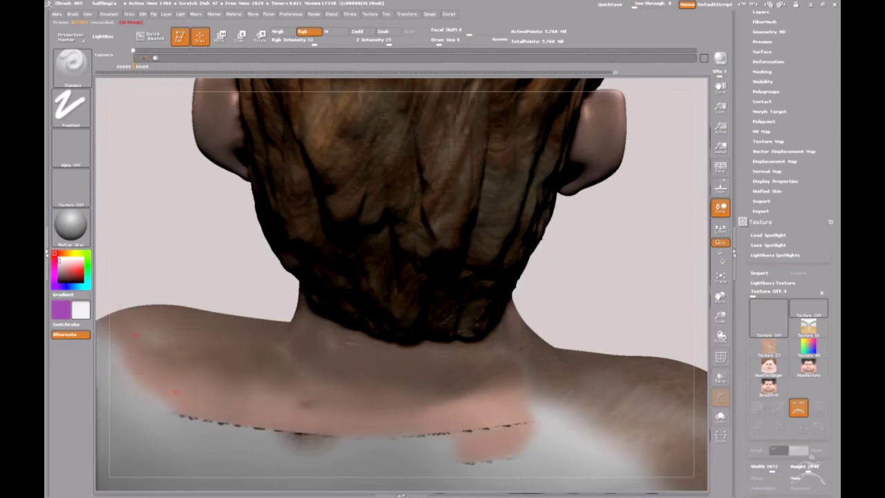
mouse_move(497, 414)
mouse_down()
mouse_move(529, 401)
mouse_move(555, 403)
mouse_up()
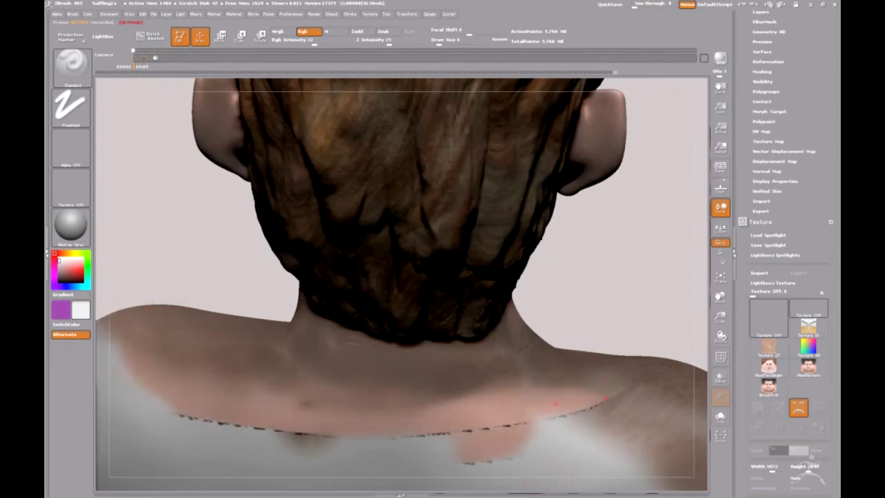
Reposition the projection image, then paint skin tone over the left shoulder and upper and mid back.
key(f)
mouse_move(691, 414)
alt+mouse_down()
mouse_move(692, 352)
mouse_move(712, 366)
alt+mouse_up()
key(shift+z)
drag(390, 306, 438, 253)
key(shift+z)
mouse_move(284, 298)
mouse_down()
mouse_move(304, 276)
mouse_move(283, 256)
mouse_move(311, 290)
mouse_move(404, 343)
mouse_move(346, 290)
mouse_move(511, 311)
mouse_move(428, 179)
mouse_up()
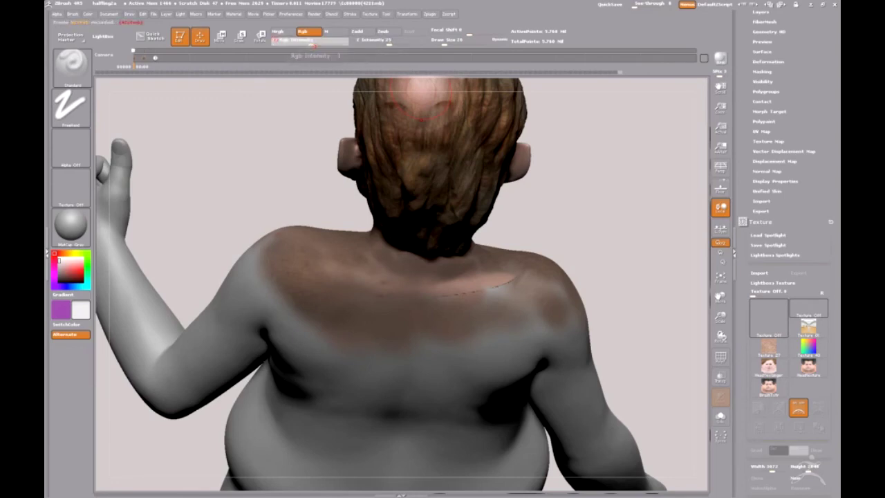
mouse_move(442, 289)
mouse_down()
mouse_move(504, 288)
mouse_move(497, 325)
mouse_move(449, 283)
mouse_move(516, 286)
mouse_up()
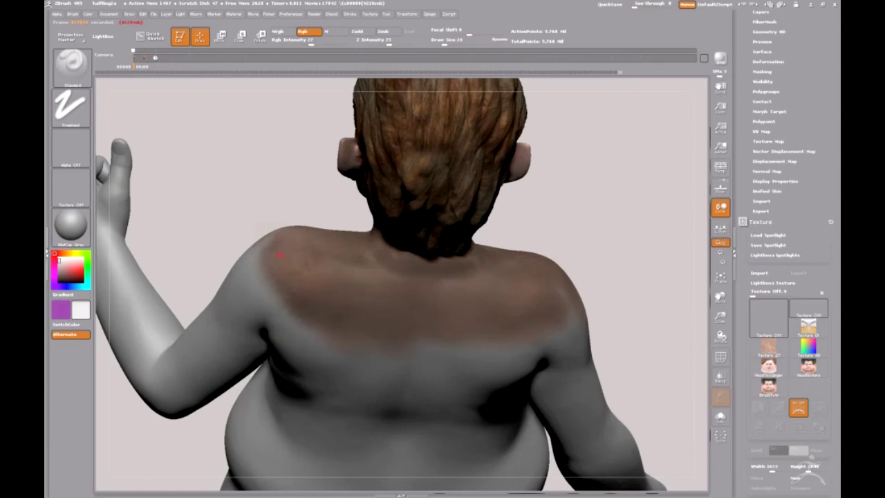
mouse_move(283, 295)
mouse_down()
mouse_move(442, 373)
mouse_move(546, 356)
mouse_move(525, 335)
mouse_move(546, 341)
mouse_move(266, 325)
mouse_move(256, 249)
mouse_move(304, 339)
mouse_move(373, 373)
mouse_up()
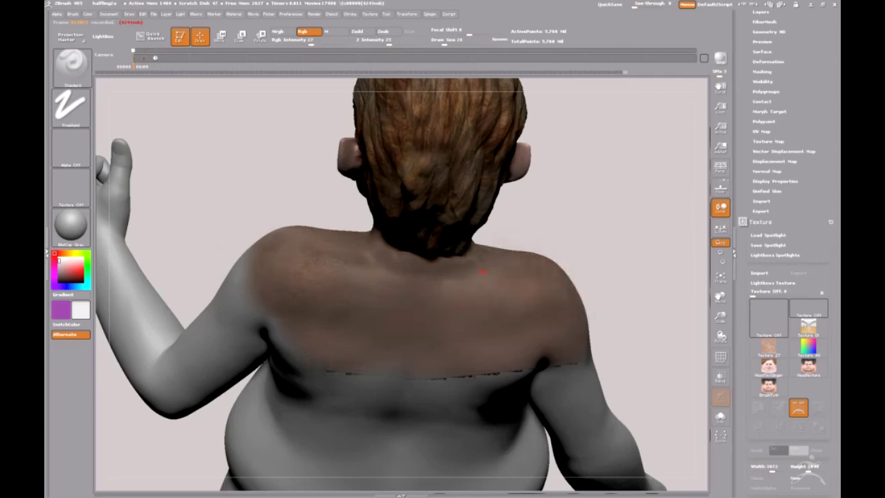
mouse_move(373, 277)
mouse_down()
mouse_move(263, 248)
mouse_move(188, 292)
mouse_move(207, 345)
mouse_move(296, 198)
mouse_up()
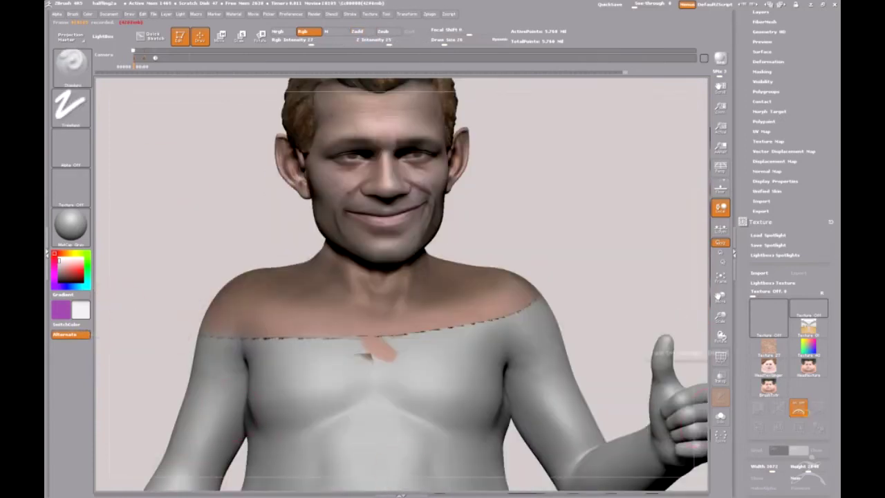
Switch to the Spray stroke, sample the skin colour with C, and spray the chest and shoulder seam.
click(70, 104)
click(222, 117)
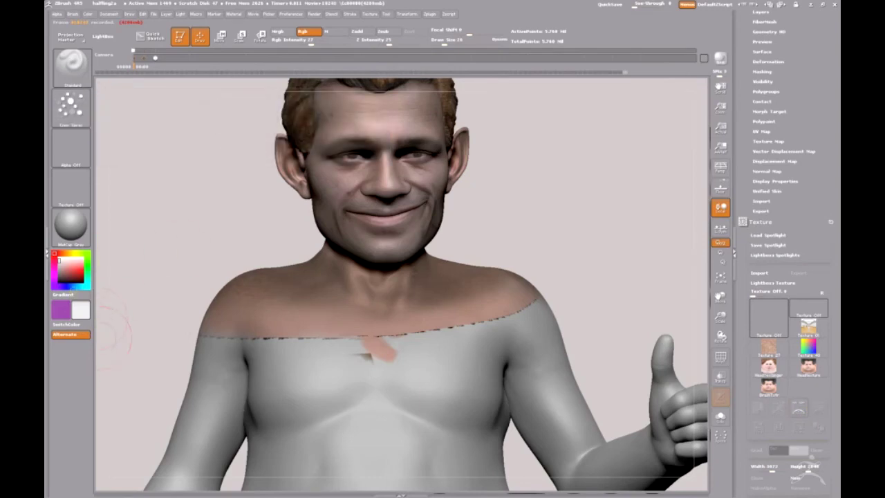
key(c)
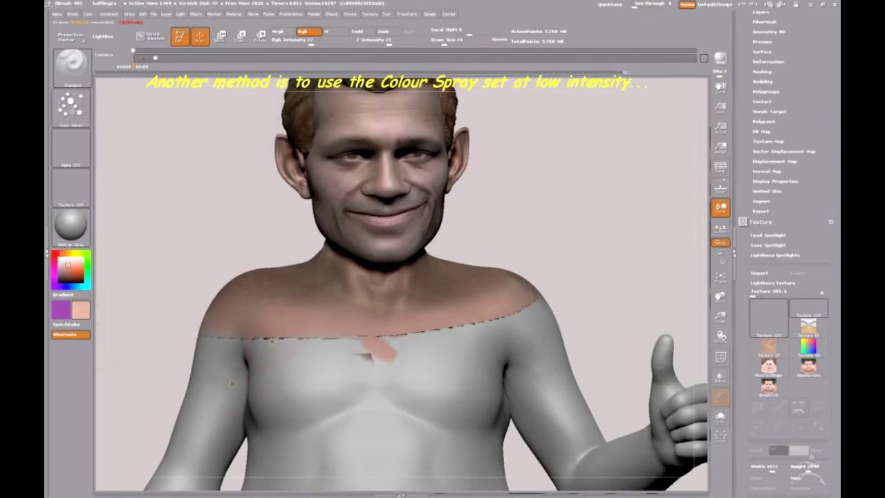
drag(227, 343, 387, 349)
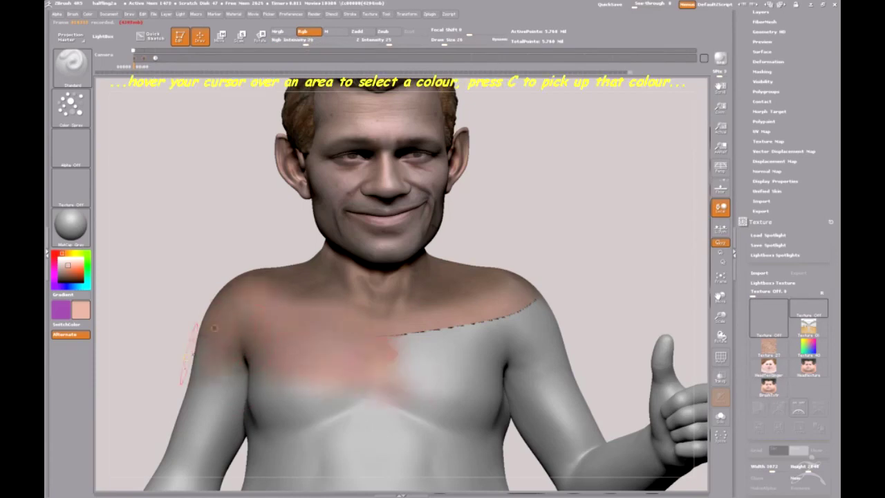
mouse_move(352, 327)
mouse_down()
mouse_move(514, 303)
mouse_move(228, 373)
mouse_move(187, 435)
mouse_move(338, 398)
mouse_move(592, 451)
mouse_up()
drag(529, 416, 378, 397)
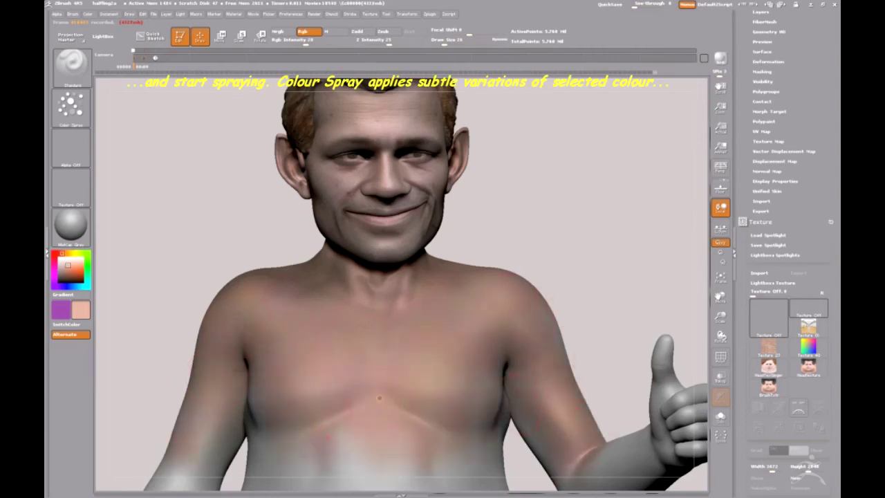
Spray skin tone over the belly, around the navel, the hip, and the hand and forearm.
mouse_move(192, 433)
mouse_down()
mouse_move(414, 477)
mouse_move(480, 443)
mouse_up()
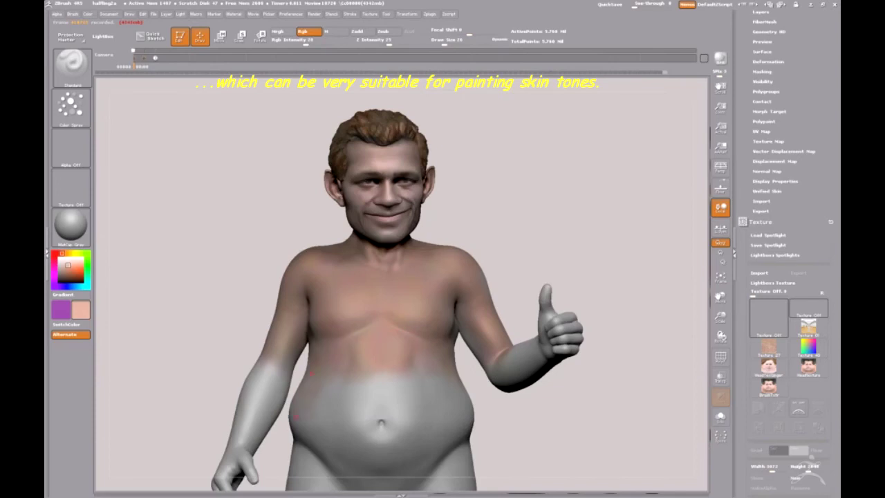
drag(297, 417, 390, 376)
mouse_move(475, 448)
mouse_down()
mouse_move(366, 423)
mouse_move(445, 406)
mouse_up()
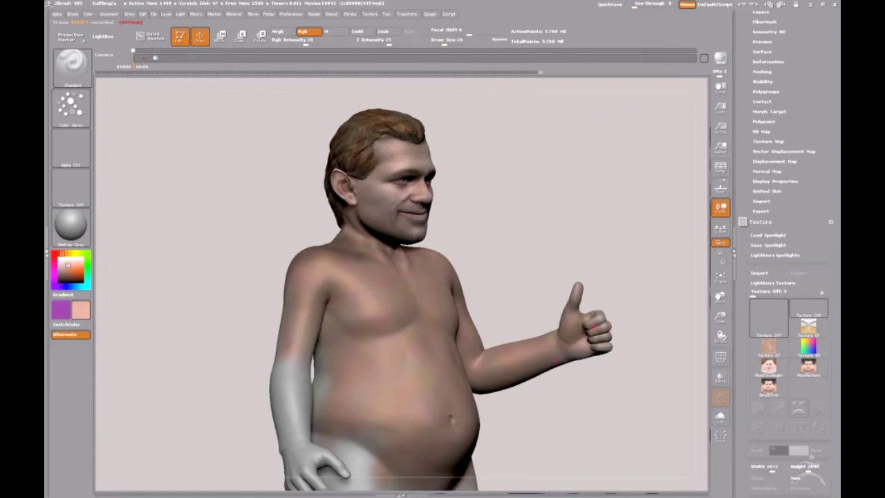
drag(301, 382, 324, 391)
drag(335, 439, 340, 455)
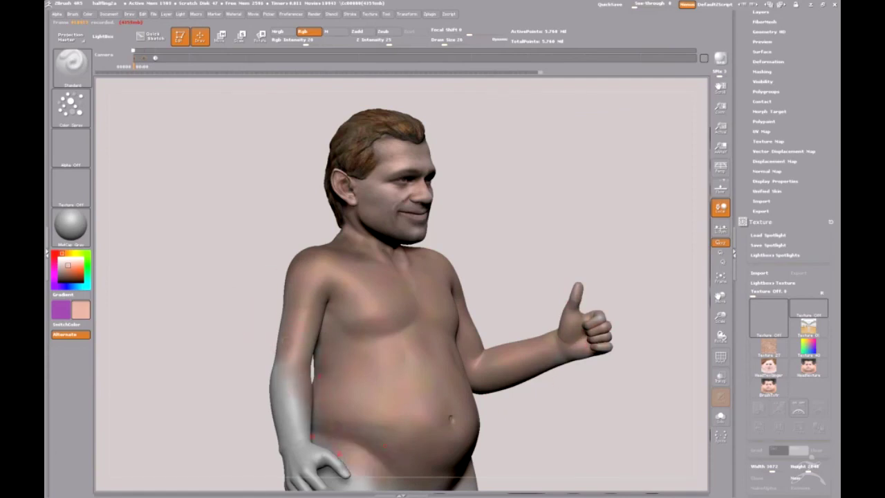
drag(285, 455, 282, 398)
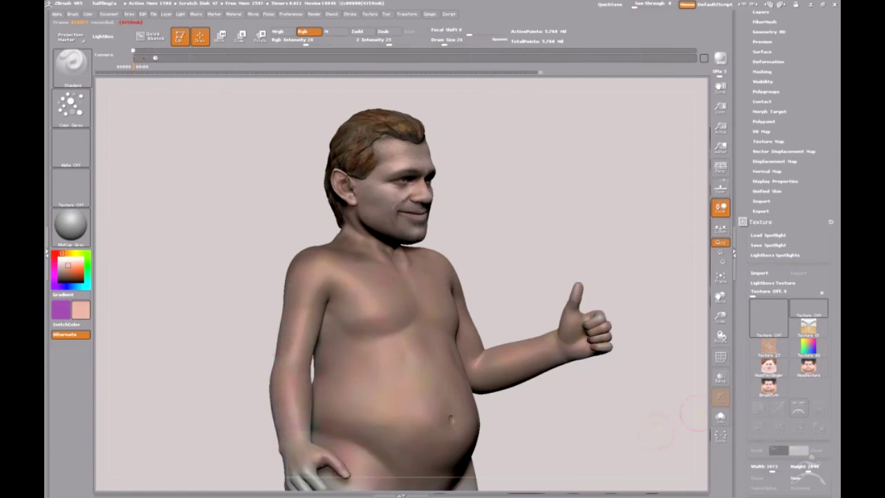
From behind, spray skin colour over the lower back, hips and arm.
drag(612, 477, 399, 326)
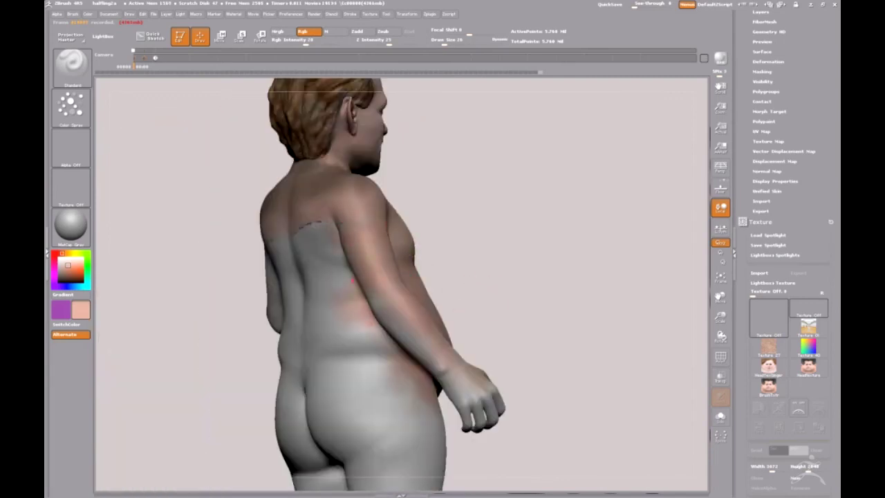
drag(352, 280, 484, 405)
drag(580, 480, 282, 157)
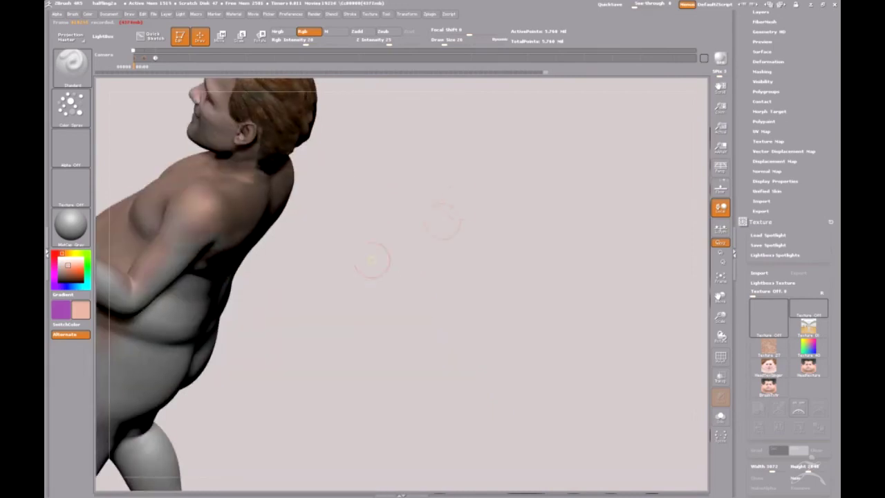
mouse_move(198, 235)
mouse_down()
mouse_move(142, 304)
mouse_move(256, 276)
mouse_up()
mouse_move(353, 298)
mouse_down()
mouse_move(290, 359)
mouse_move(198, 334)
mouse_up()
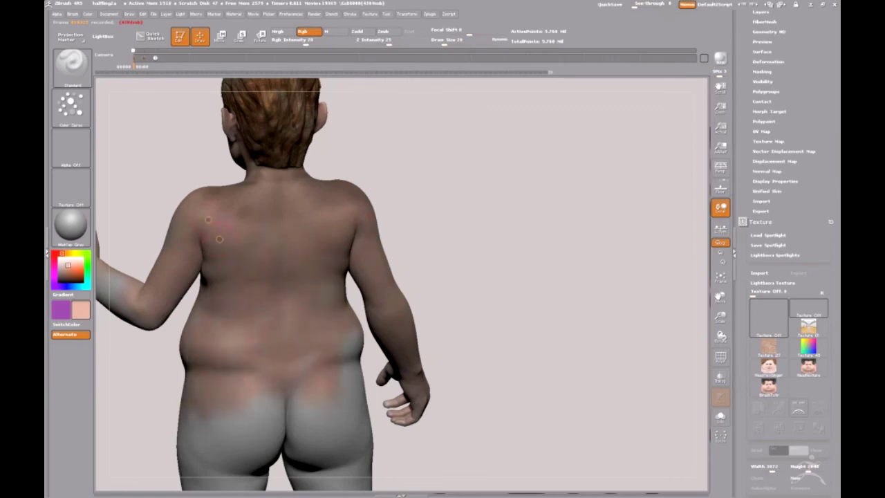
Lighten the upper back with pink tone and paint both buttocks and the right thigh.
mouse_move(228, 193)
mouse_down()
mouse_move(280, 226)
mouse_move(360, 207)
mouse_up()
drag(186, 448, 244, 416)
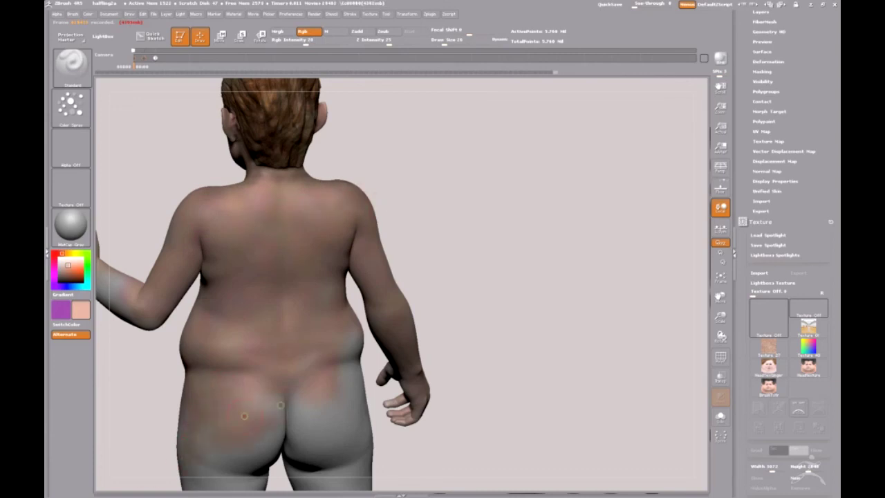
mouse_move(312, 368)
mouse_down()
mouse_move(356, 405)
mouse_move(349, 456)
mouse_move(297, 415)
mouse_up()
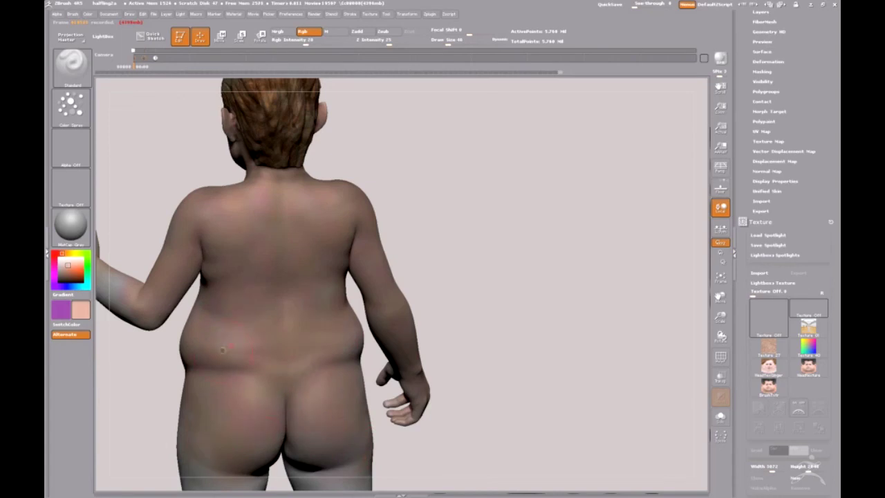
mouse_move(409, 400)
mouse_down()
mouse_move(509, 345)
mouse_move(530, 320)
mouse_move(208, 363)
mouse_up()
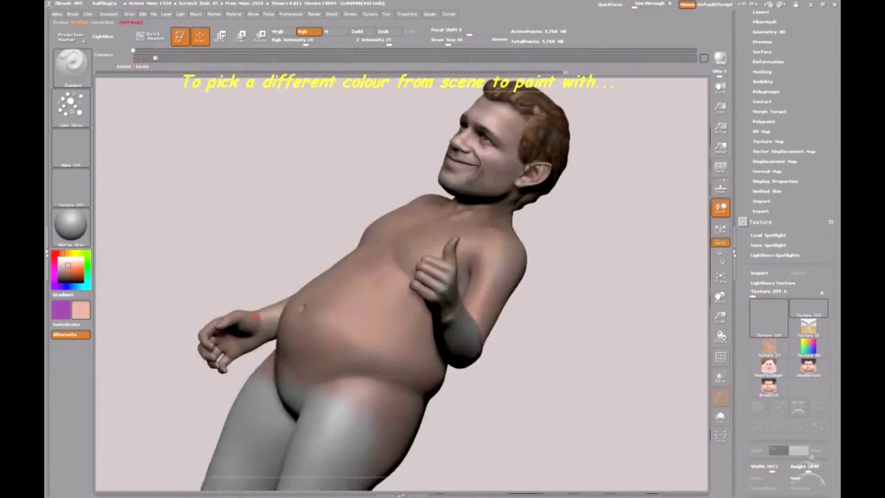
Spray skin colour over the front of the legs, lower belly, hand and forearm.
mouse_move(322, 350)
mouse_down()
mouse_move(304, 463)
mouse_move(228, 415)
mouse_move(263, 480)
mouse_move(360, 477)
mouse_up()
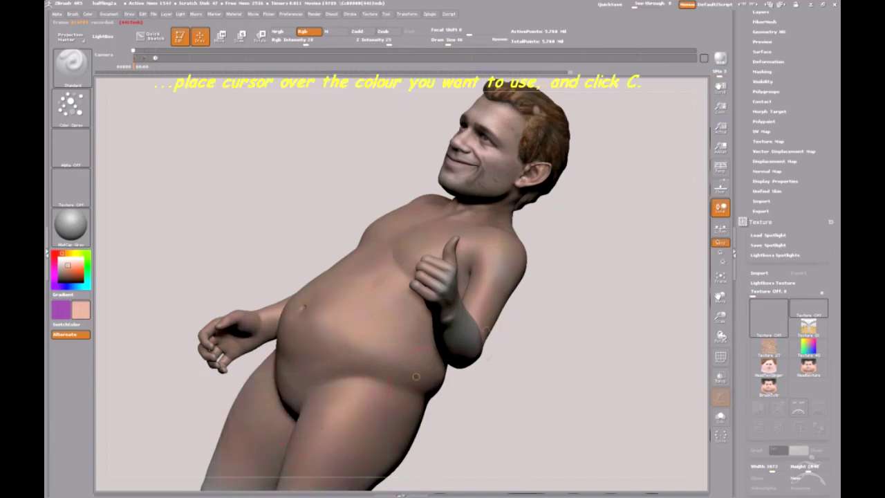
drag(639, 311, 618, 303)
mouse_move(325, 257)
mouse_down()
mouse_move(349, 308)
mouse_move(429, 352)
mouse_up()
From the back, paint both lower legs and feet and darken the right calf and heel.
mouse_move(704, 375)
mouse_down()
mouse_move(671, 352)
mouse_move(409, 426)
mouse_up()
drag(677, 360, 595, 435)
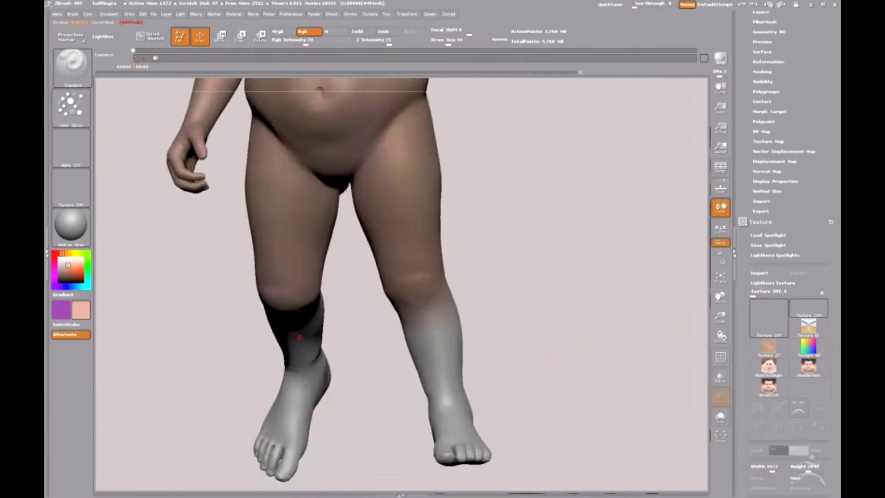
mouse_move(298, 337)
mouse_down()
mouse_move(250, 477)
mouse_move(246, 419)
mouse_up()
drag(437, 308, 467, 438)
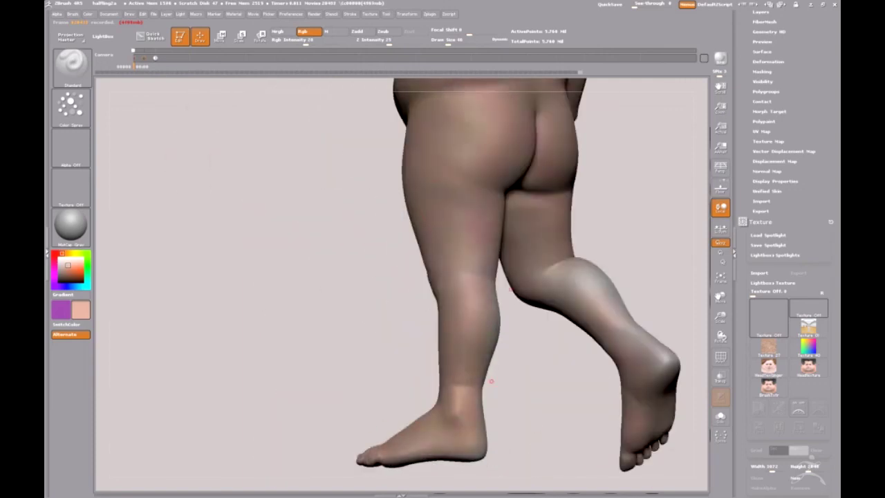
drag(558, 267, 674, 366)
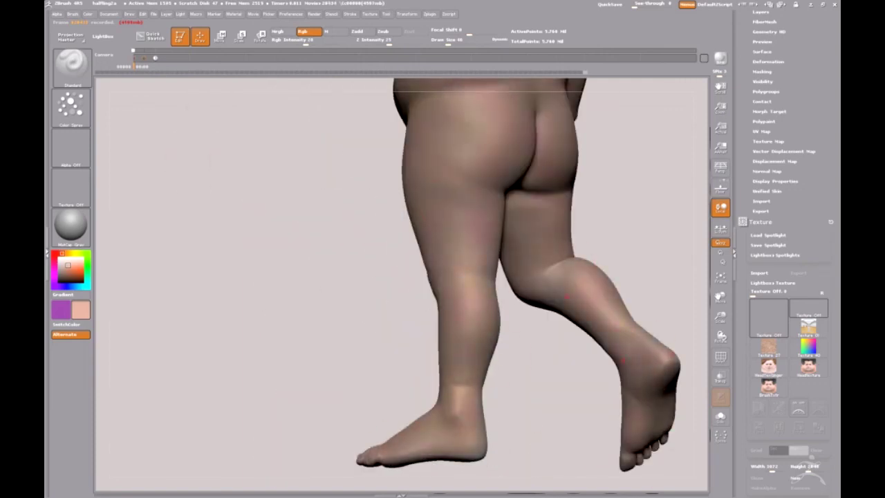